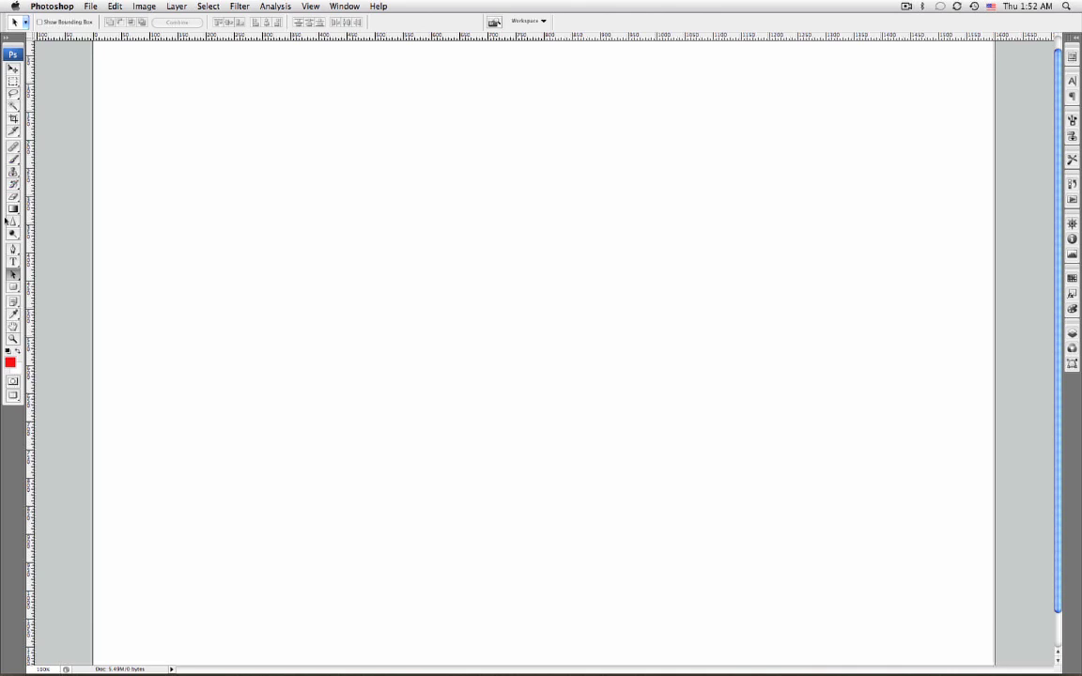
Select the Pen tool to draw anchor-point paths on the blank canvas
{"action": "left_click", "coordinate": [13, 250]}
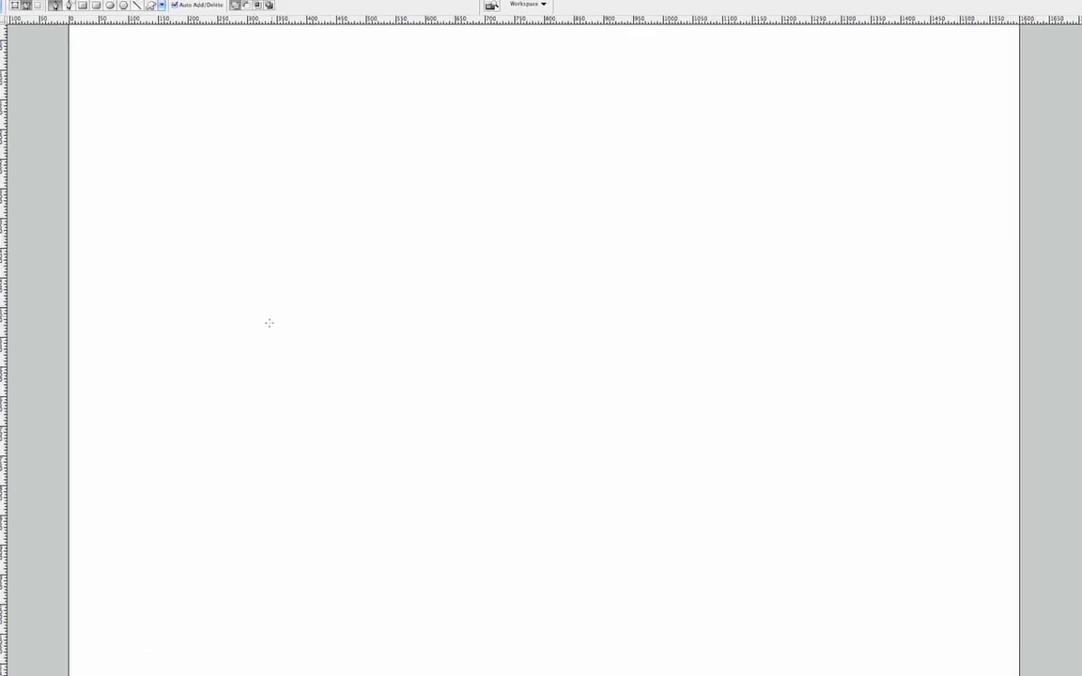
Trace the back of the head, crown and forehead with seven curved Pen anchors
{"action": "left_click_drag", "start_coordinate": [197, 345], "coordinate": [178, 310]}
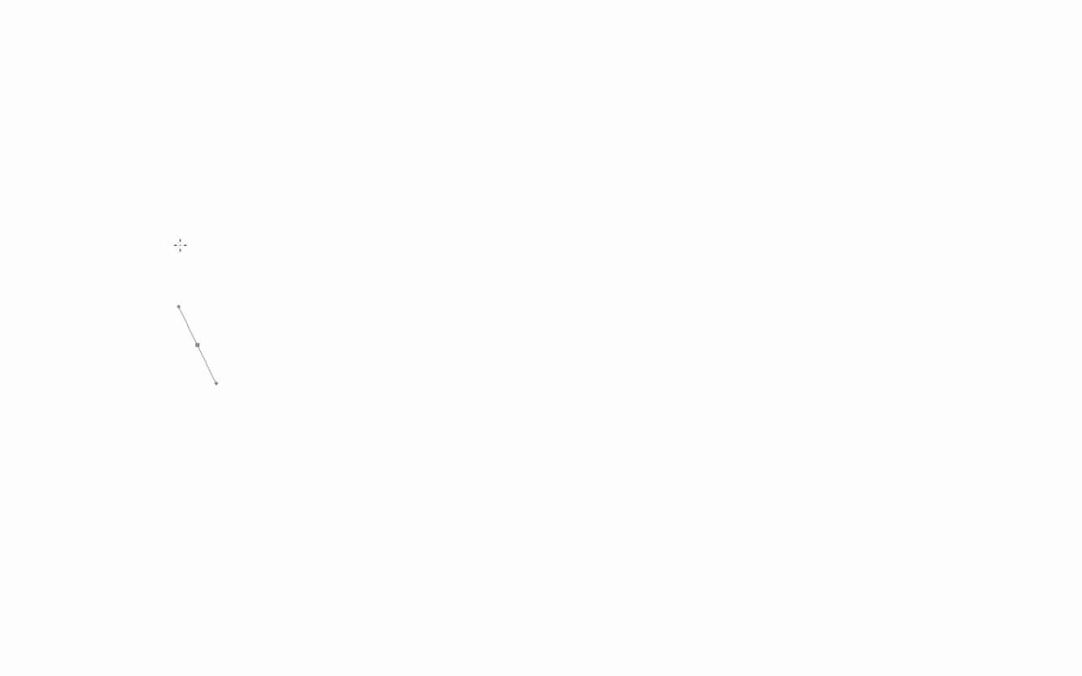
{"action": "left_click_drag", "start_coordinate": [175, 193], "coordinate": [190, 151]}
{"action": "left_click_drag", "start_coordinate": [224, 99], "coordinate": [238, 87]}
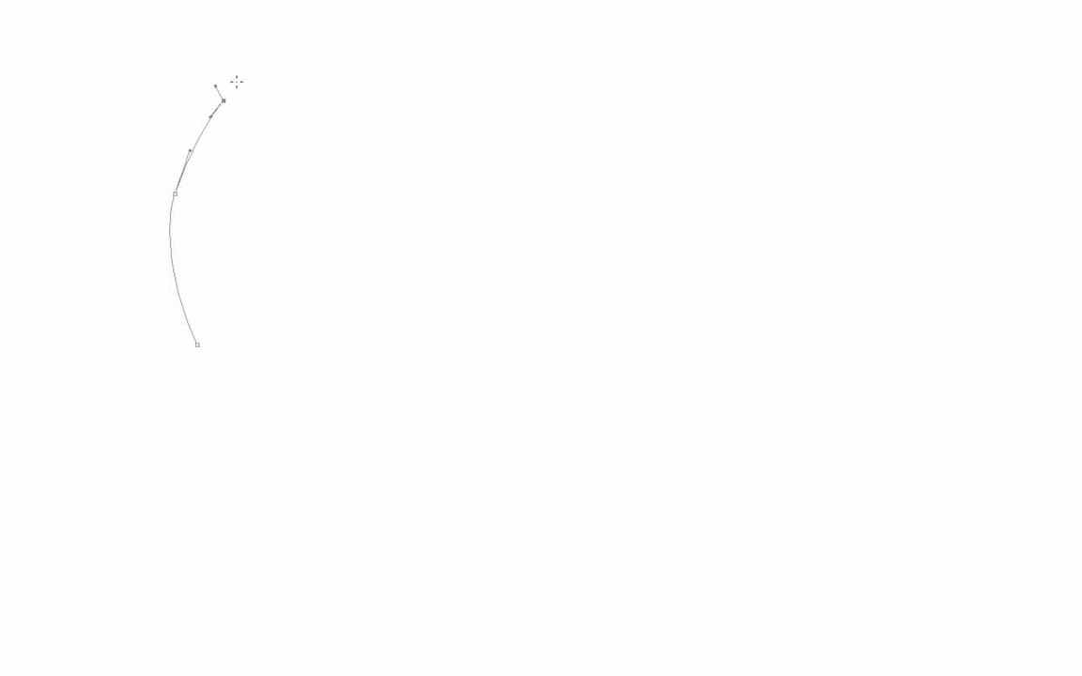
{"action": "mouse_move", "coordinate": [276, 59]}
{"action": "left_mouse_down"}
{"action": "mouse_move", "coordinate": [342, 93]}
{"action": "mouse_move", "coordinate": [315, 53]}
{"action": "left_mouse_up"}
{"action": "left_click_drag", "start_coordinate": [404, 67], "coordinate": [422, 86]}
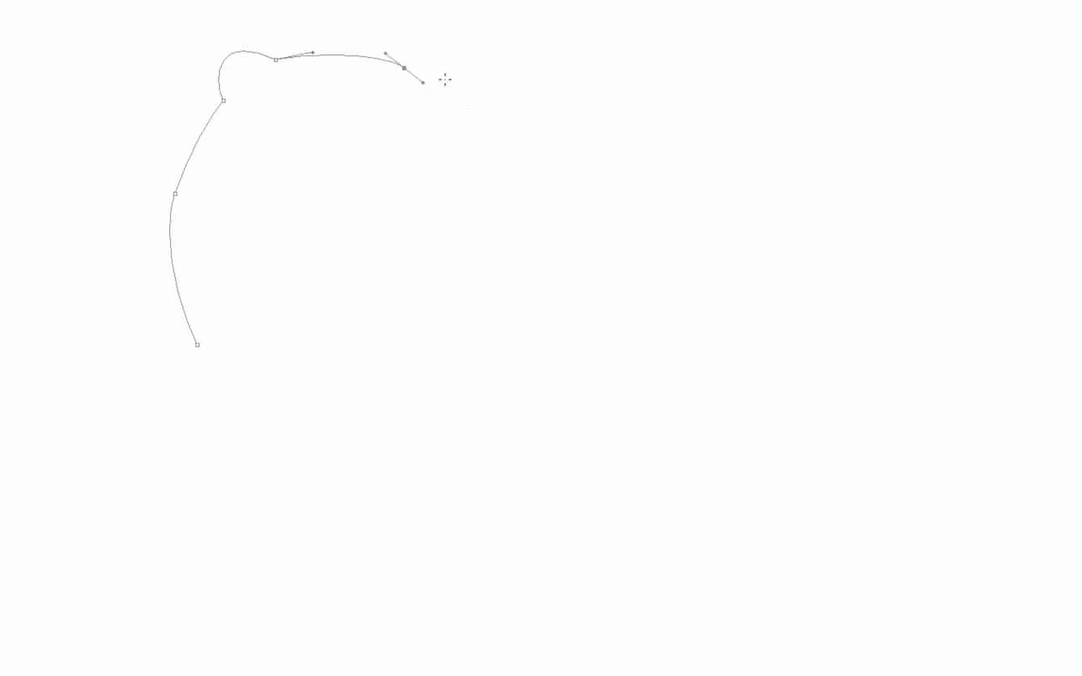
{"action": "left_click_drag", "start_coordinate": [445, 85], "coordinate": [474, 124]}
{"action": "mouse_move", "coordinate": [490, 187]}
{"action": "left_mouse_down"}
{"action": "mouse_move", "coordinate": [484, 249]}
{"action": "mouse_move", "coordinate": [531, 261]}
{"action": "mouse_move", "coordinate": [543, 315]}
{"action": "mouse_move", "coordinate": [532, 349]}
{"action": "left_mouse_up"}
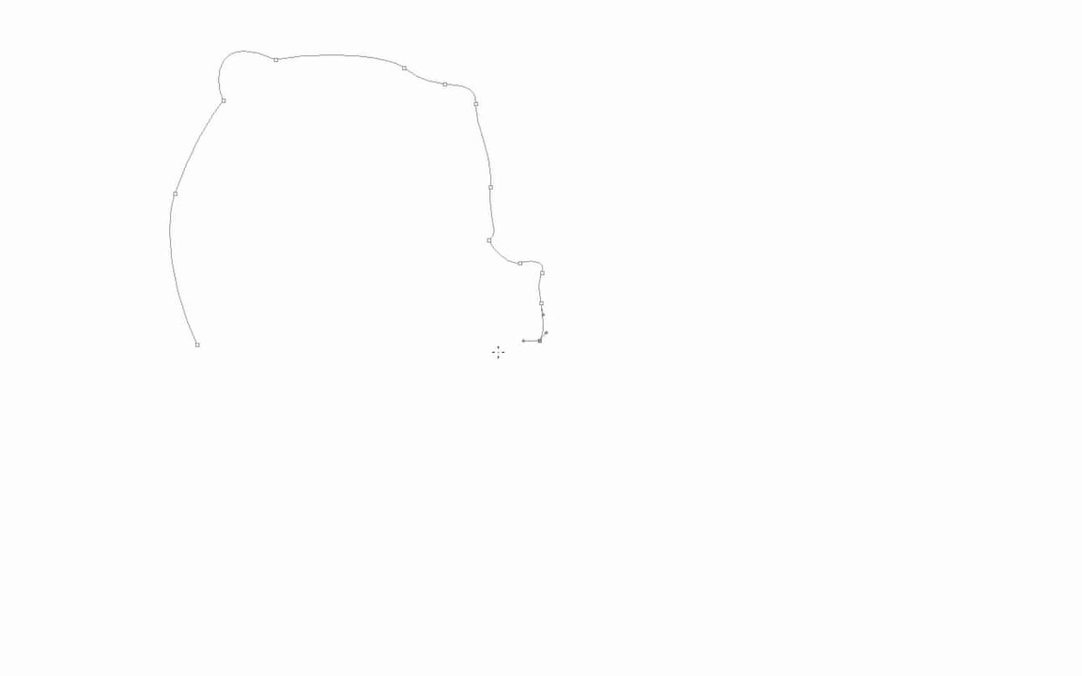
Continue the outline around the nose, lips, chin, throat and front of the neck
{"action": "mouse_move", "coordinate": [494, 347]}
{"action": "left_mouse_down"}
{"action": "mouse_move", "coordinate": [485, 354]}
{"action": "mouse_move", "coordinate": [508, 351]}
{"action": "mouse_move", "coordinate": [540, 368]}
{"action": "mouse_move", "coordinate": [534, 389]}
{"action": "left_mouse_up"}
{"action": "left_click_drag", "start_coordinate": [489, 396], "coordinate": [469, 398]}
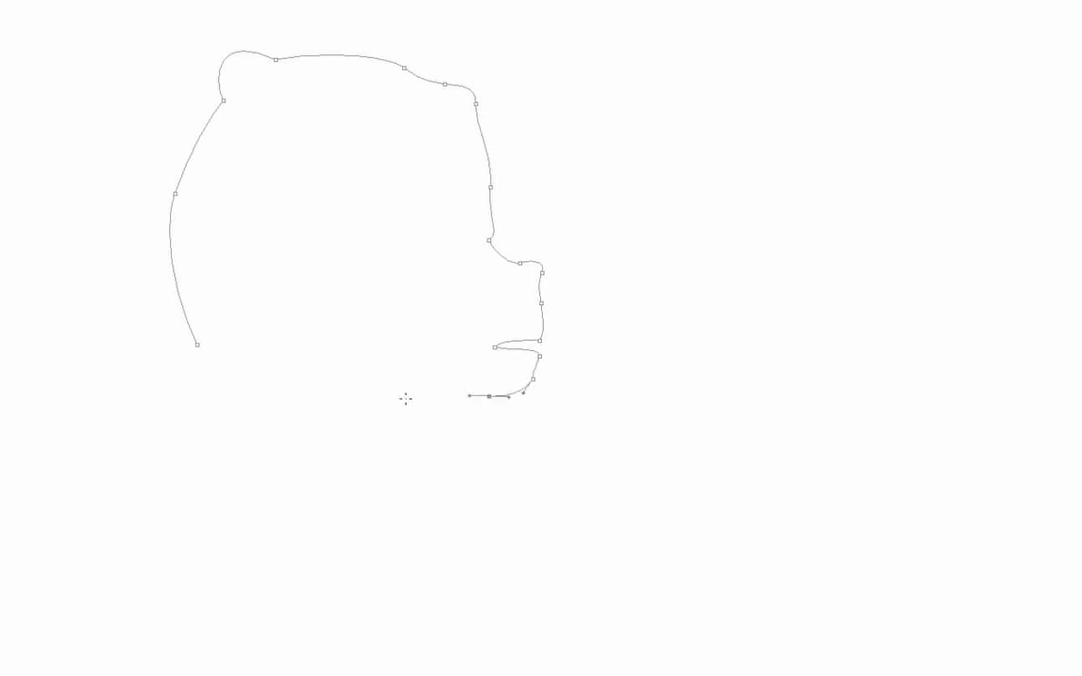
{"action": "left_click_drag", "start_coordinate": [390, 387], "coordinate": [374, 401]}
{"action": "left_click_drag", "start_coordinate": [423, 464], "coordinate": [445, 486]}
{"action": "left_click_drag", "start_coordinate": [376, 405], "coordinate": [387, 411]}
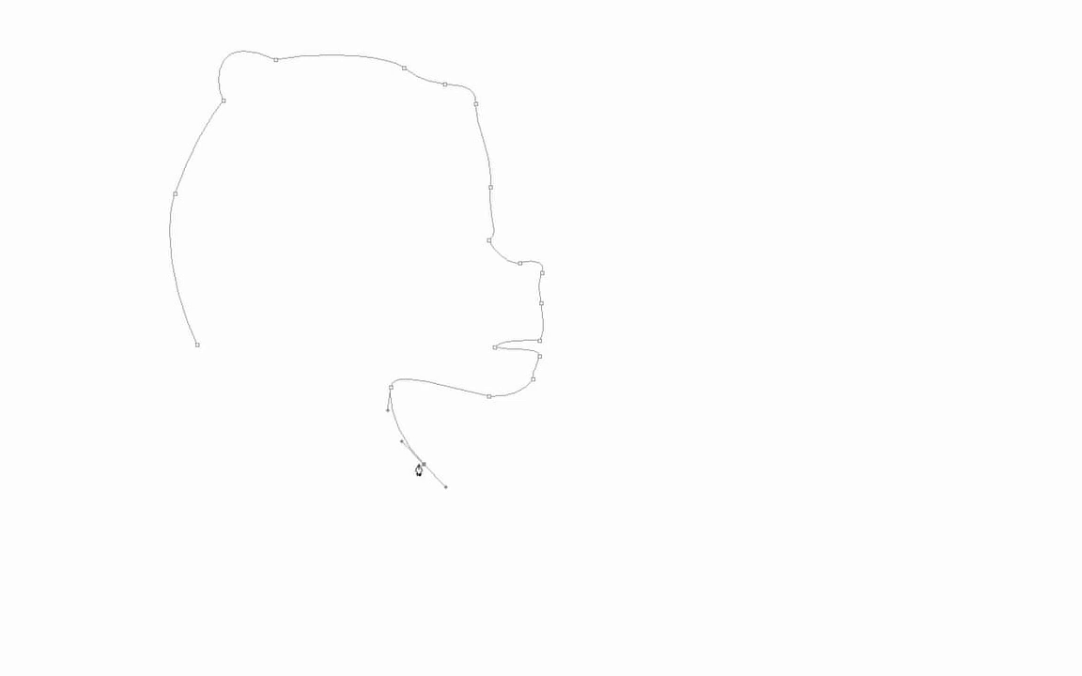
{"action": "left_click_drag", "start_coordinate": [495, 525], "coordinate": [513, 561]}
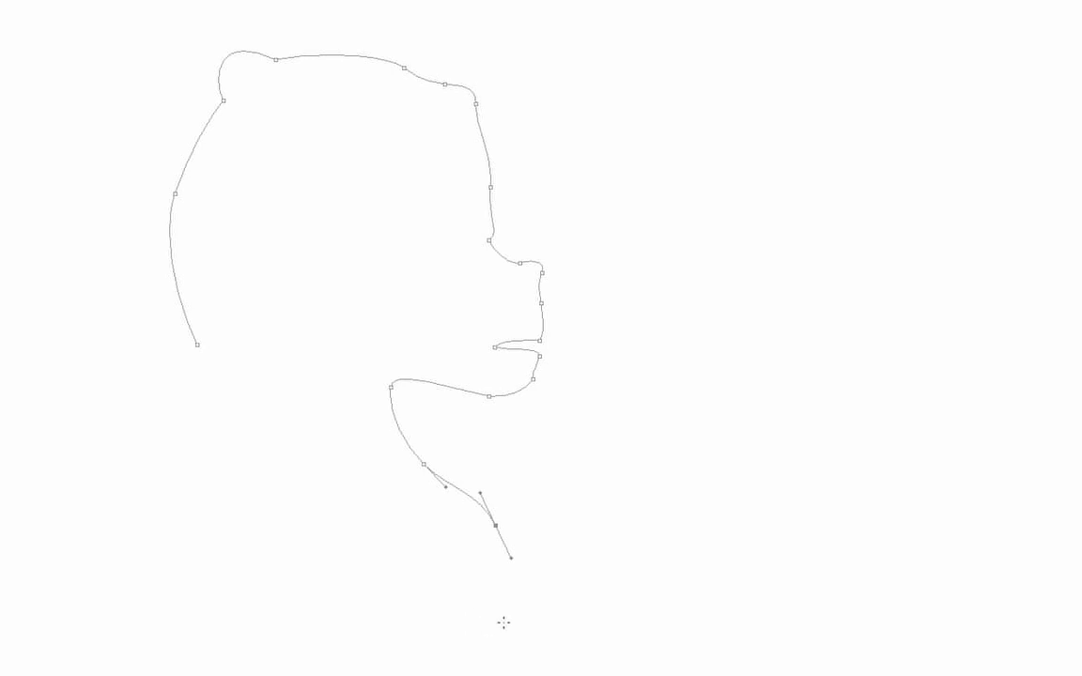
Draw the chest, flat bottom edge and back of the shoulders, closing at the start
{"action": "left_click_drag", "start_coordinate": [506, 642], "coordinate": [493, 662]}
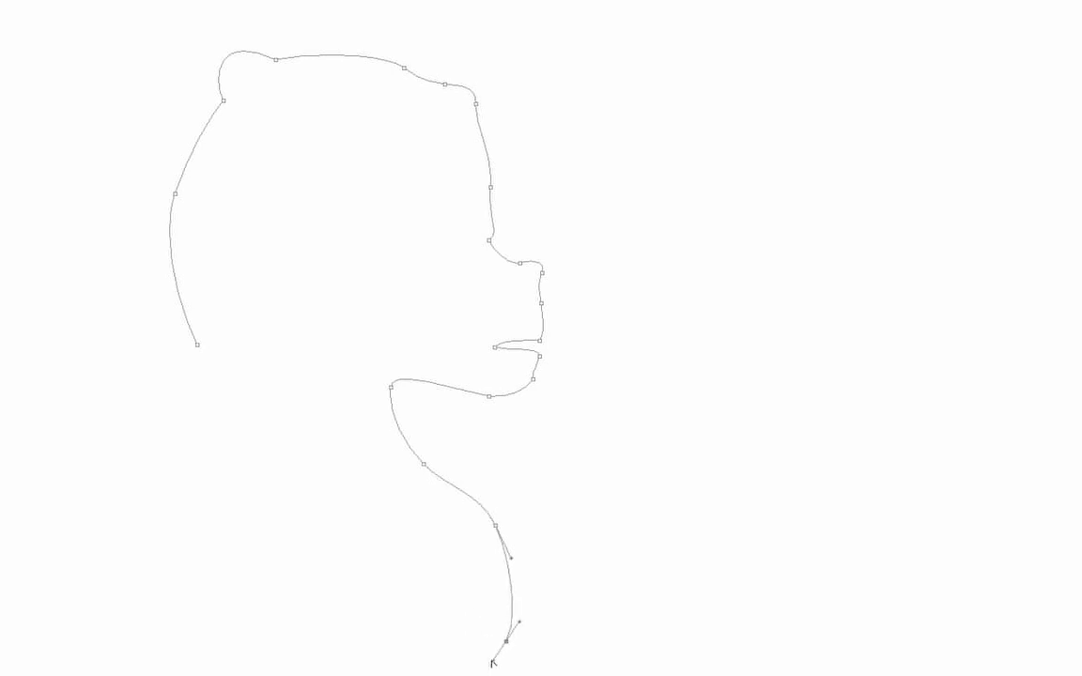
{"action": "left_click_drag", "start_coordinate": [493, 662], "coordinate": [434, 641]}
{"action": "mouse_move", "coordinate": [214, 644]}
{"action": "left_mouse_down"}
{"action": "mouse_move", "coordinate": [174, 648]}
{"action": "mouse_move", "coordinate": [187, 598]}
{"action": "left_mouse_up"}
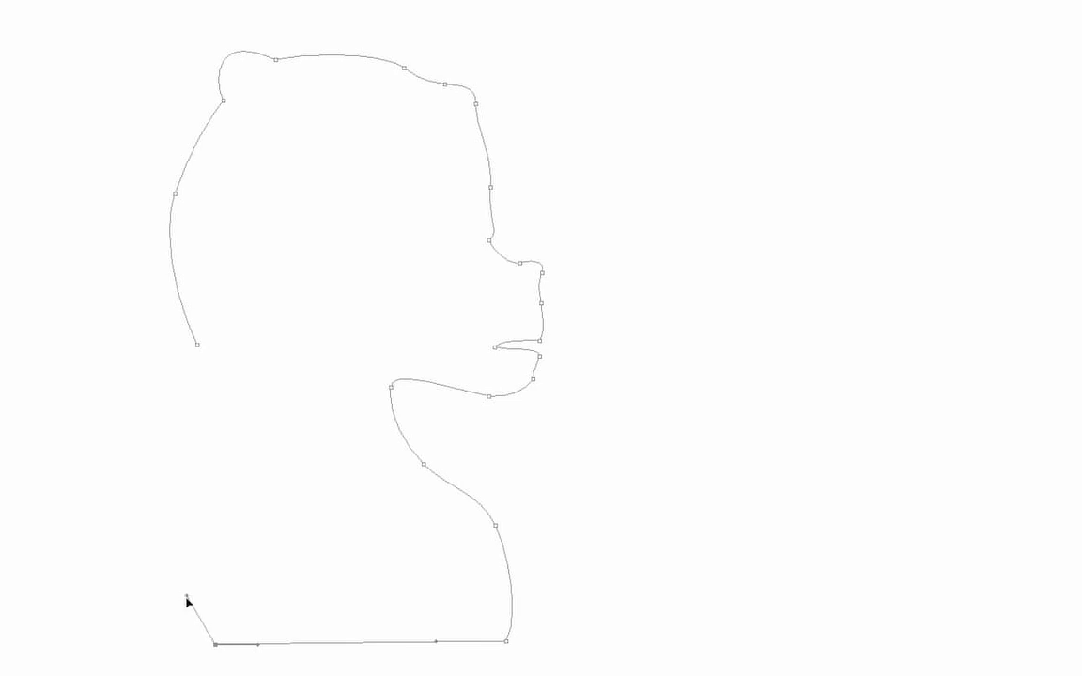
{"action": "mouse_move", "coordinate": [160, 455]}
{"action": "left_mouse_down"}
{"action": "mouse_move", "coordinate": [184, 420]}
{"action": "mouse_move", "coordinate": [209, 436]}
{"action": "left_mouse_up"}
{"action": "left_click", "coordinate": [197, 344]}
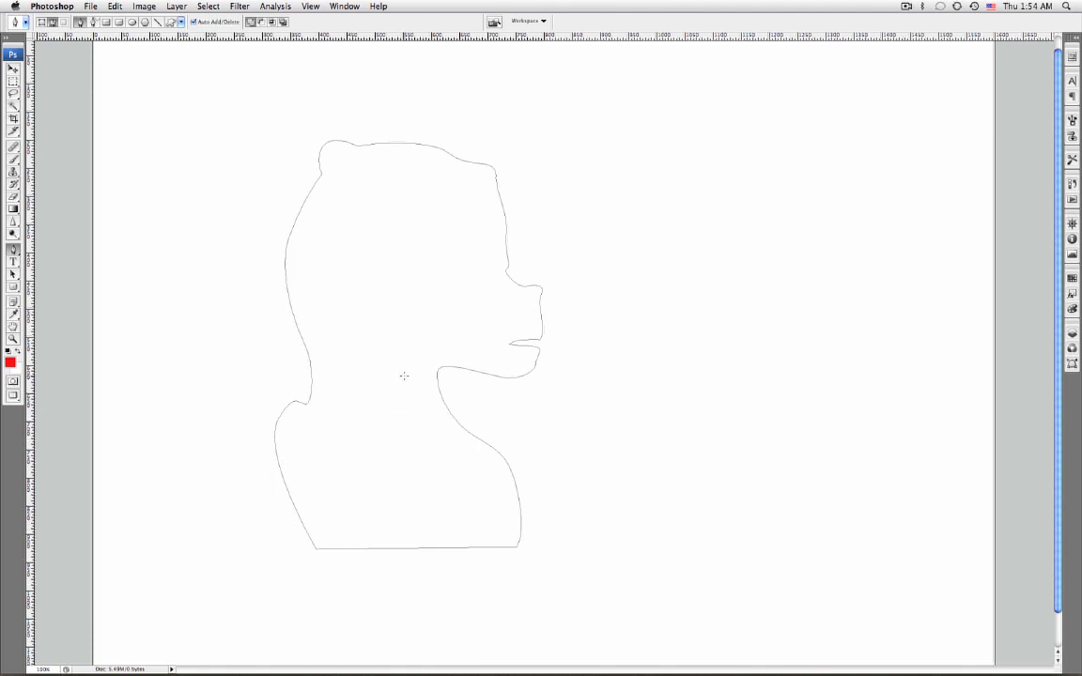
Switch to the Horizontal Type tool with red Myriad Pro type settings
{"action": "key", "text": "t"}
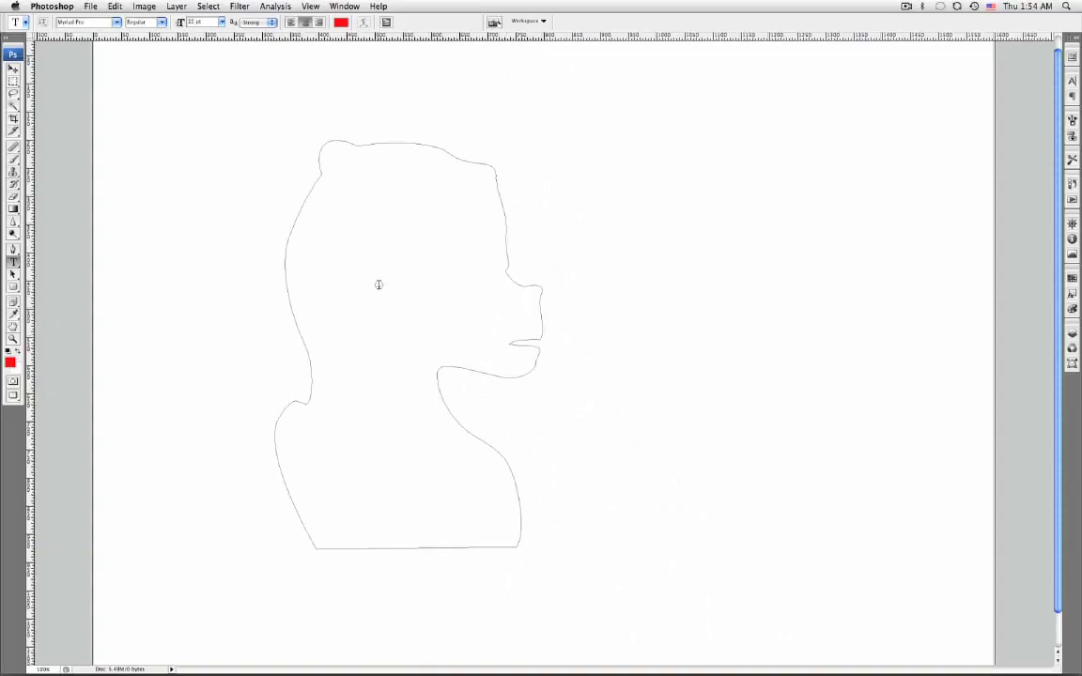
Type 'abcdefghijklmnoprsttuvxzqw' inside the head profile and add spaces to form words
{"action": "left_click", "coordinate": [378, 284]}
{"action": "type", "text": "abcdefghijklmnoprsttuvxzqw"}
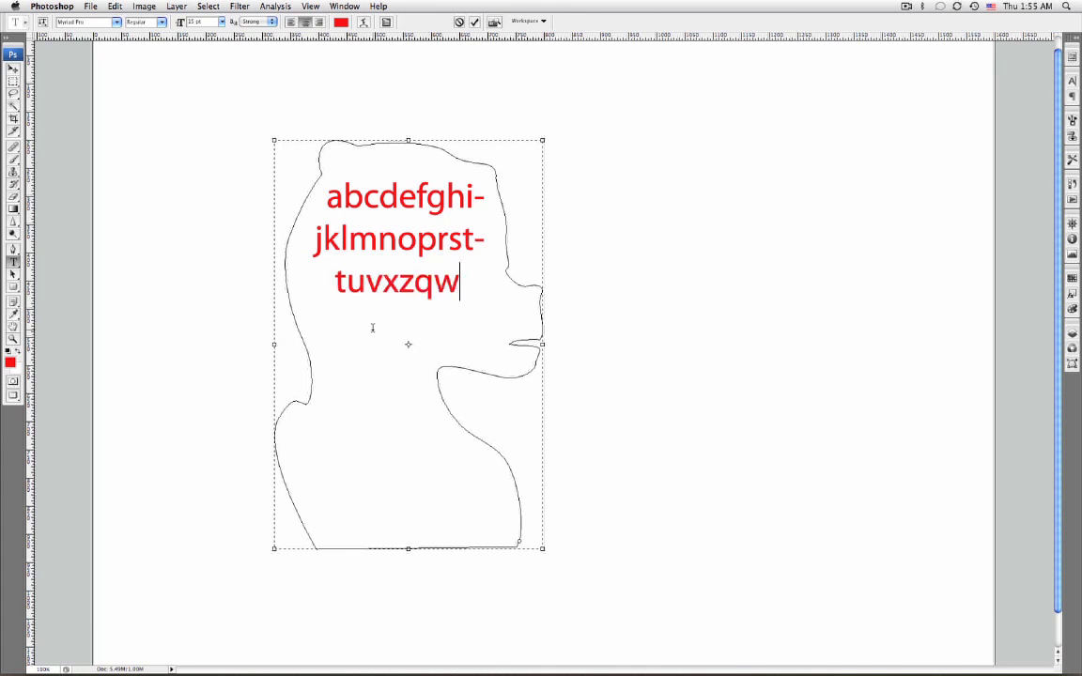
{"action": "key", "text": "Up"}
{"action": "key", "text": "Left"}
{"action": "key", "text": "Left"}
{"action": "key", "text": "Left"}
{"action": "key", "text": "Up"}
{"action": "key", "text": "Right"}
{"action": "key", "text": "Right"}
{"action": "key", "text": "Right"}
{"action": "key", "text": "Right"}
{"action": "key", "text": "Right"}
{"action": "key", "text": "Right"}
{"action": "key", "text": "Right"}
Copy and paste the lines repeatedly to fill the head outline, then commit
{"action": "key", "text": "Up"}
{"action": "key", "text": "Up"}
{"action": "key", "text": "shift+Down"}
{"action": "key", "text": "shift+Down"}
{"action": "key", "text": "ctrl+c"}
{"action": "key", "text": "Left"}
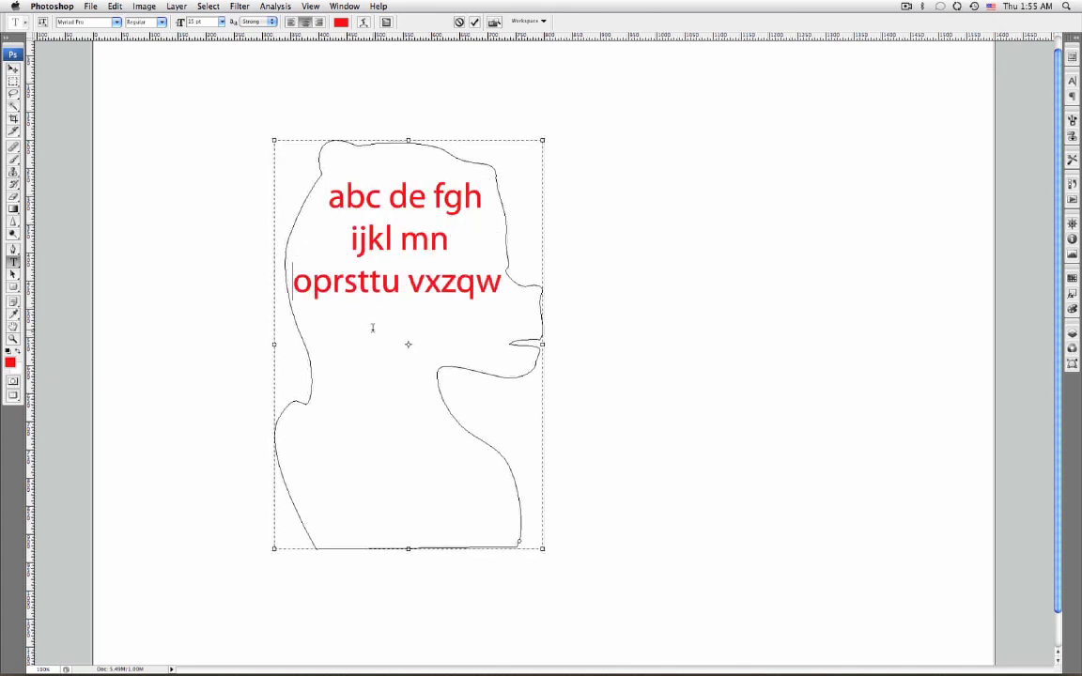
{"action": "key", "text": "ctrl+v"}
{"action": "key", "text": "shift+Up"}
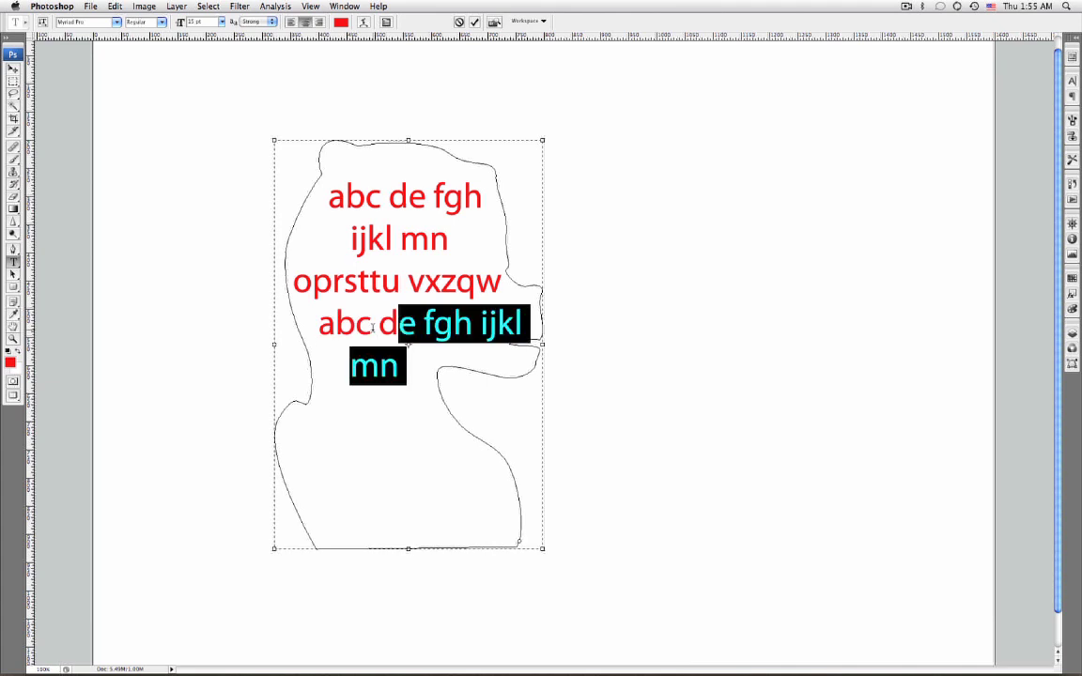
{"action": "key", "text": "shift+Up"}
{"action": "key", "text": "shift+Up"}
{"action": "key", "text": "shift+Up"}
{"action": "key", "text": "ctrl+c"}
{"action": "key", "text": "Right"}
{"action": "key", "text": "ctrl+v"}
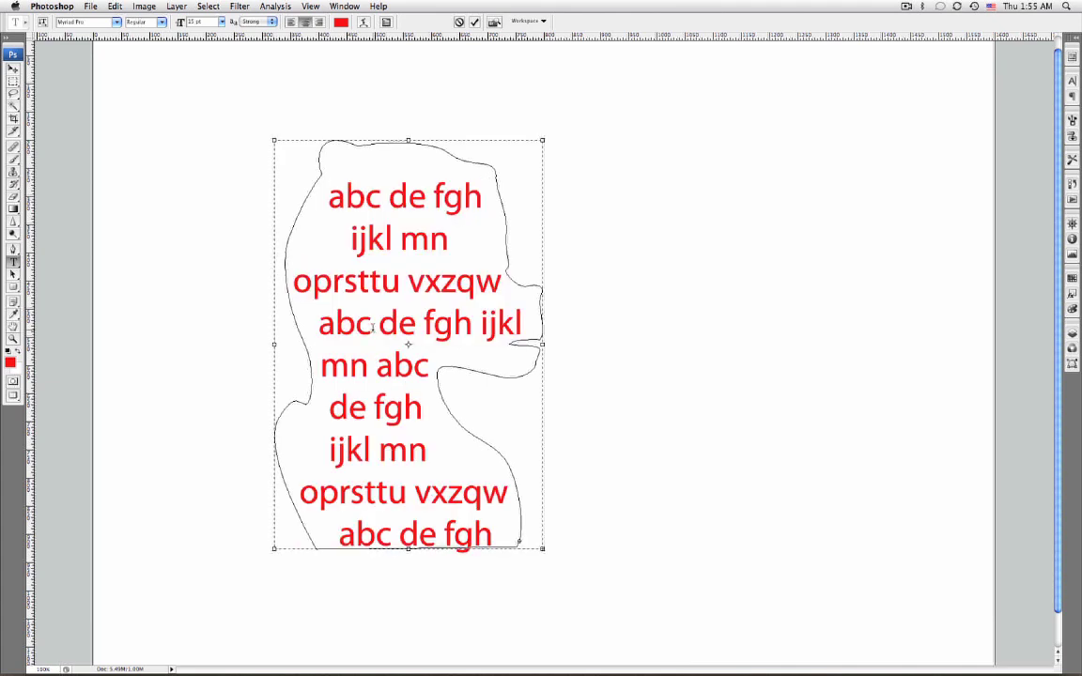
{"action": "left_click", "coordinate": [19, 68]}
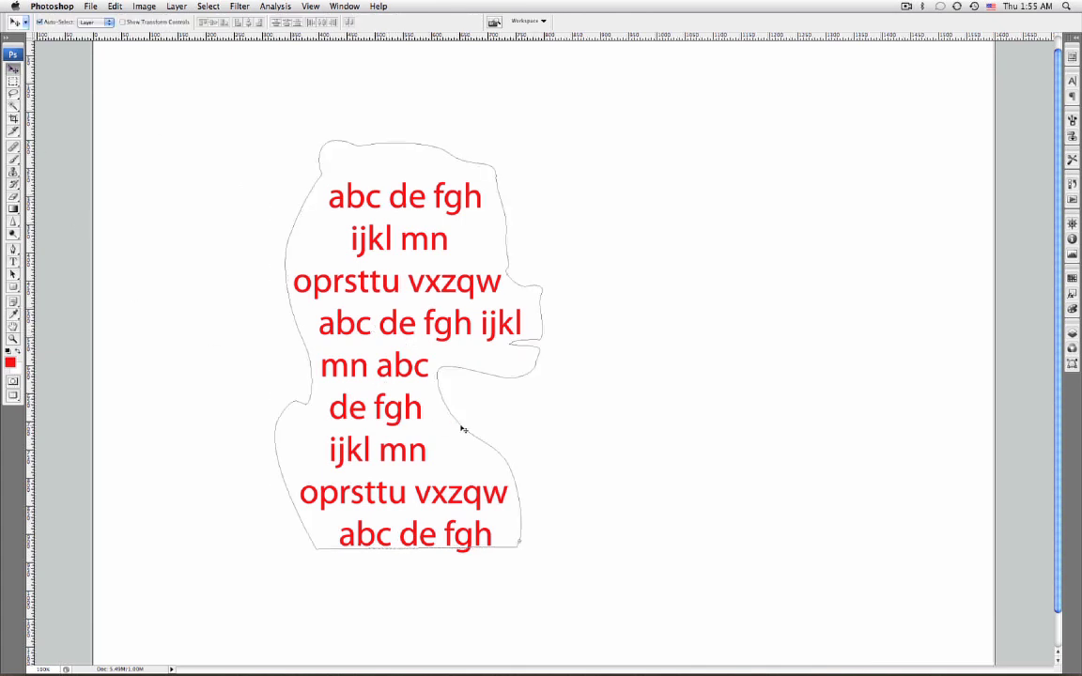
Move the text-filled head profile right and higher with Path Selection
{"action": "key", "text": "a"}
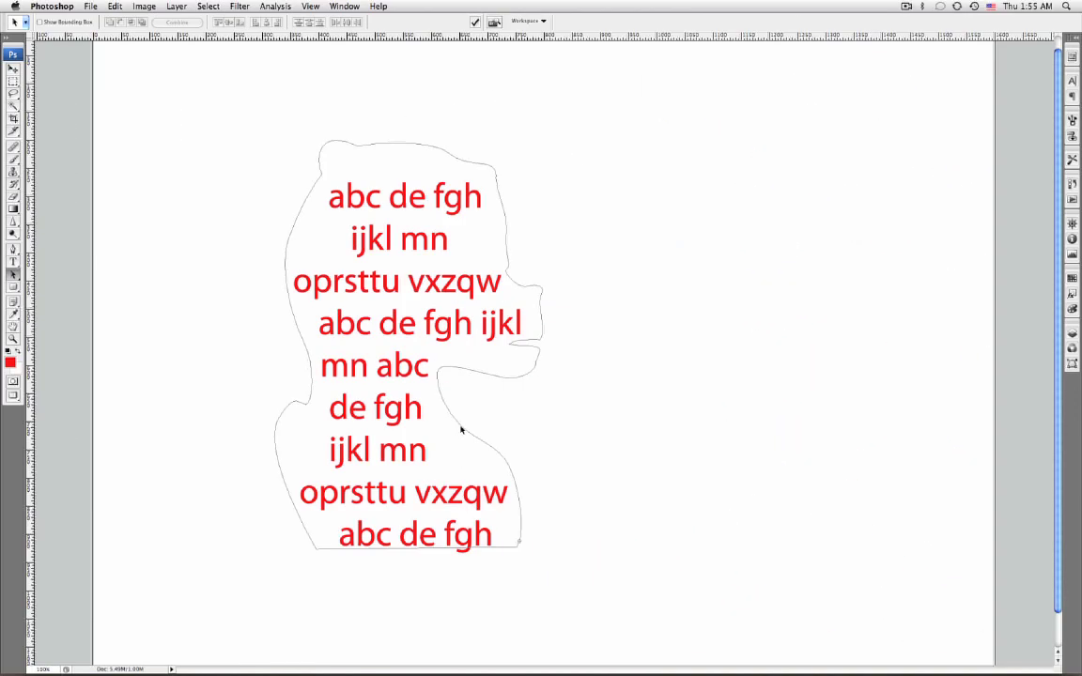
{"action": "mouse_move", "coordinate": [461, 431]}
{"action": "left_mouse_down"}
{"action": "mouse_move", "coordinate": [507, 454]}
{"action": "mouse_move", "coordinate": [581, 382]}
{"action": "left_mouse_up"}
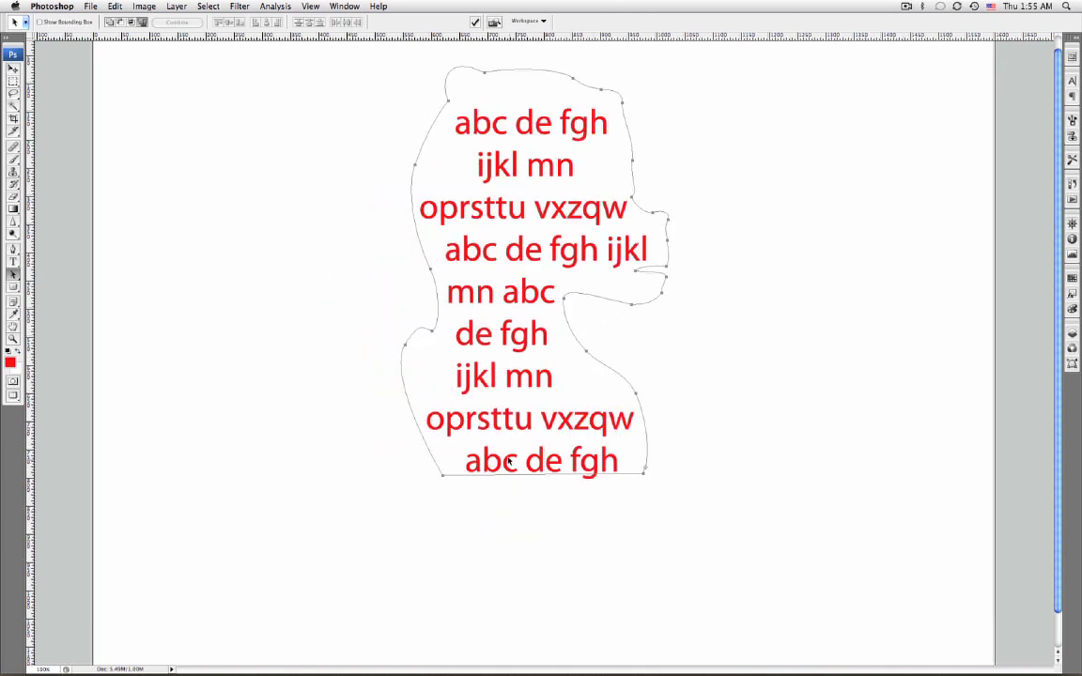
{"action": "key", "text": "t"}
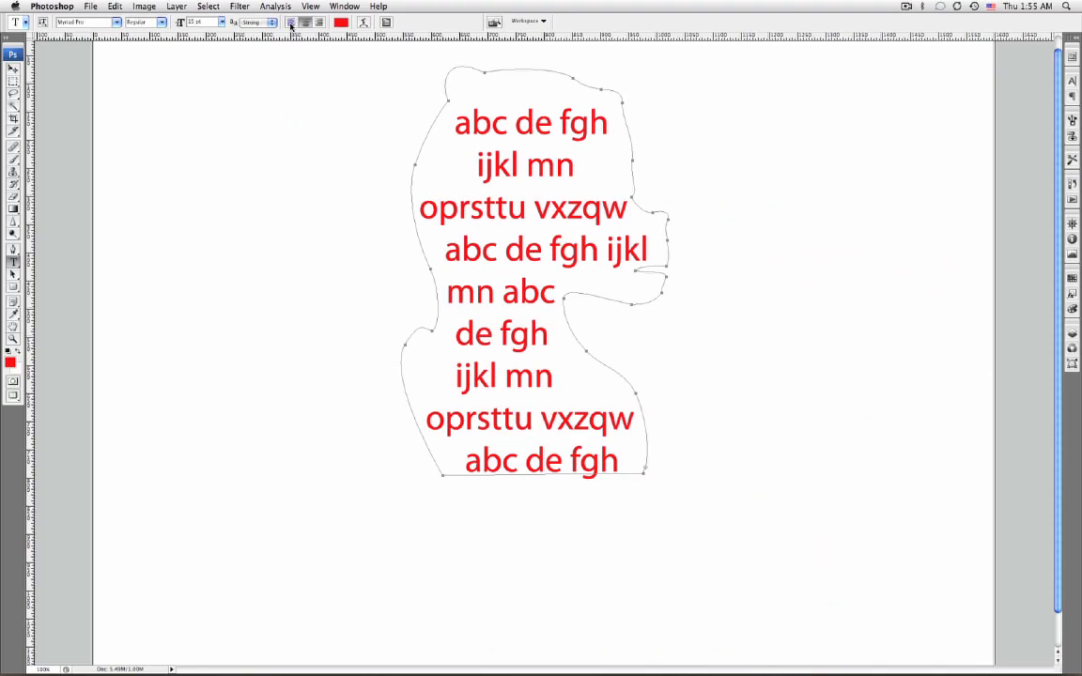
Right-align the red profile text and set its size to 9 pt
{"action": "left_click", "coordinate": [291, 23]}
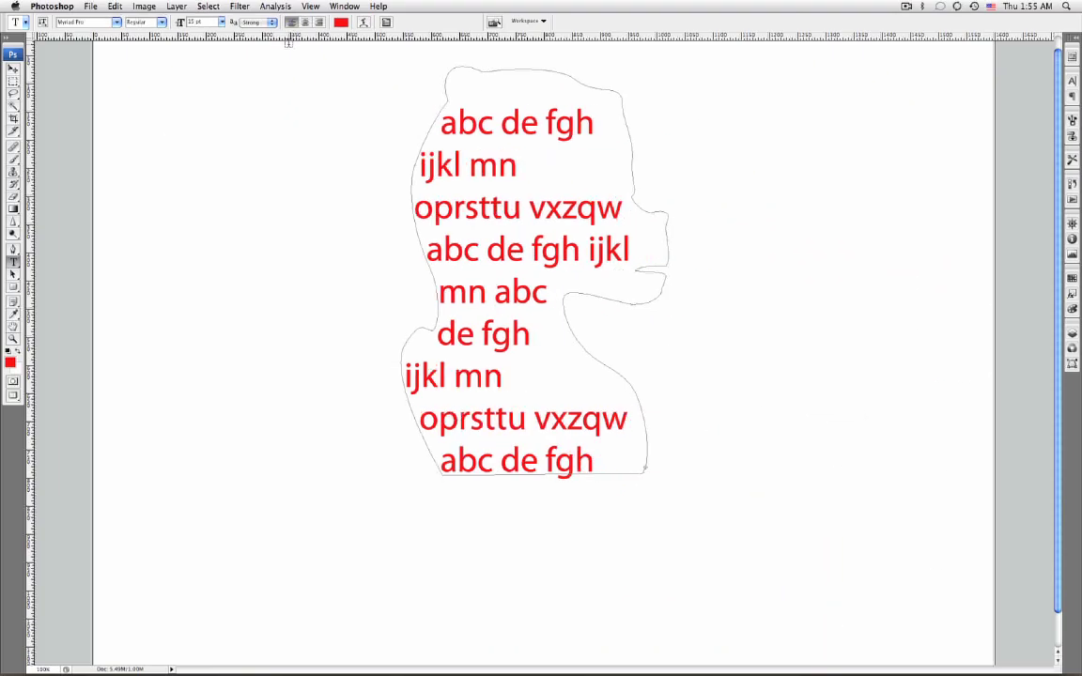
{"action": "left_click", "coordinate": [319, 23]}
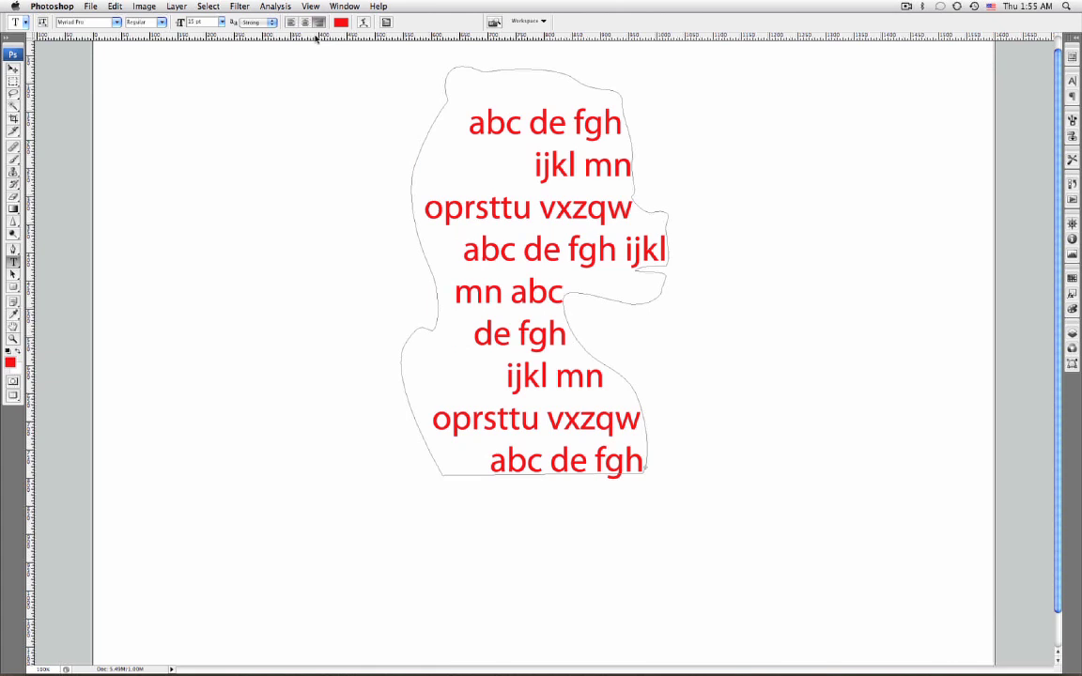
{"action": "left_click", "coordinate": [222, 23]}
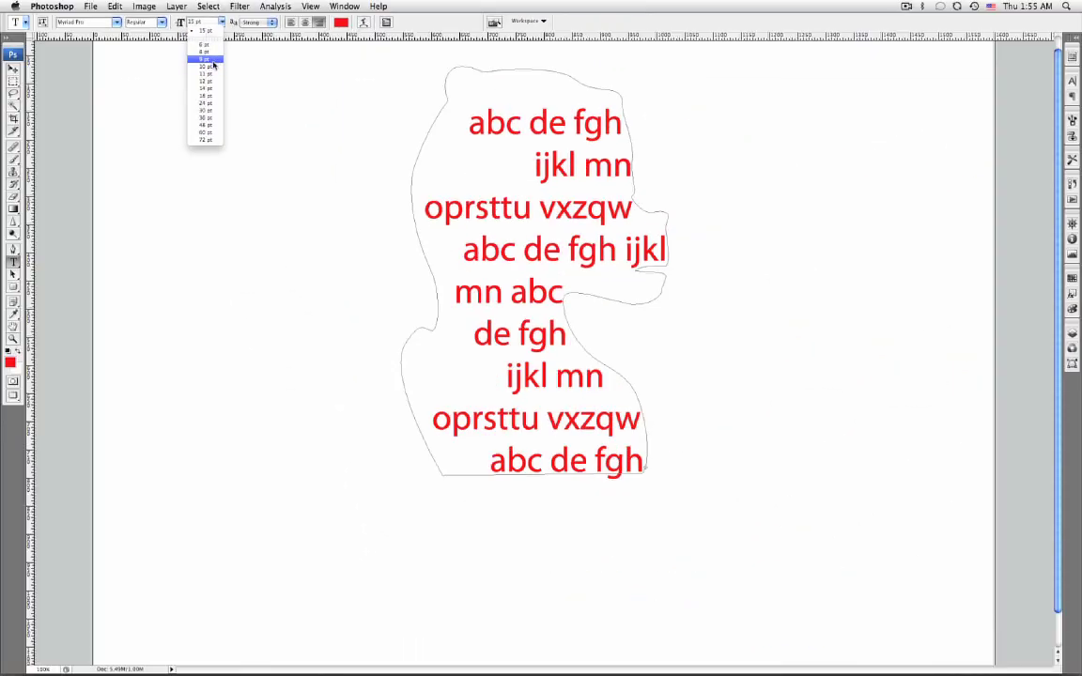
{"action": "left_click", "coordinate": [213, 62]}
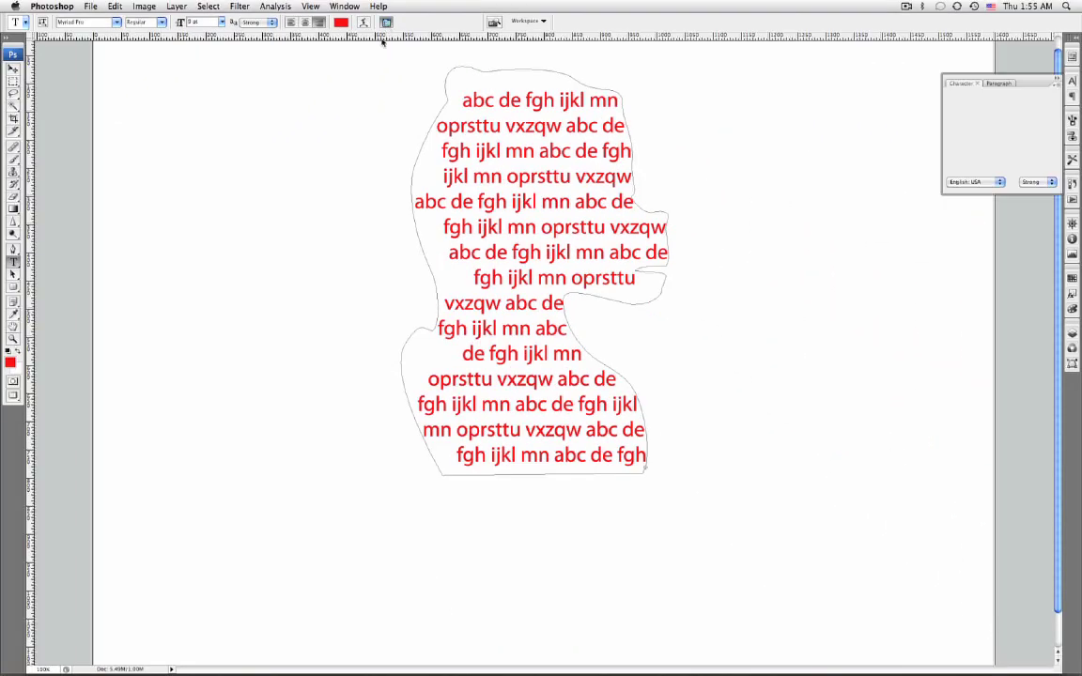
Apply Justify All to the red text and select the head-profile path
{"action": "left_click", "coordinate": [997, 85]}
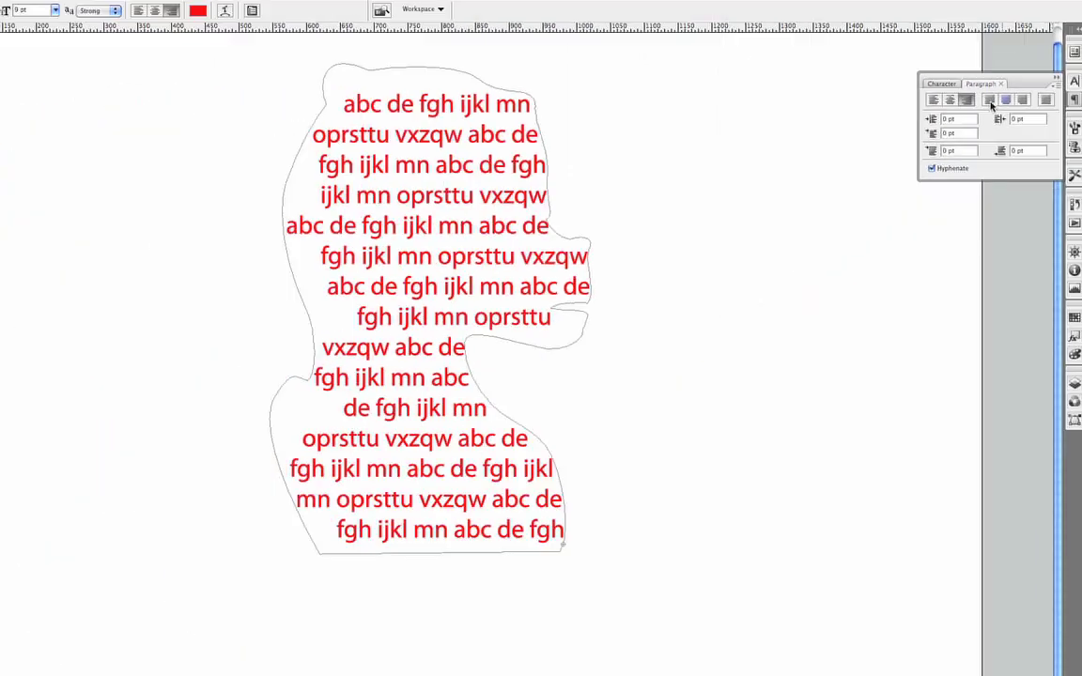
{"action": "left_click", "coordinate": [1014, 98]}
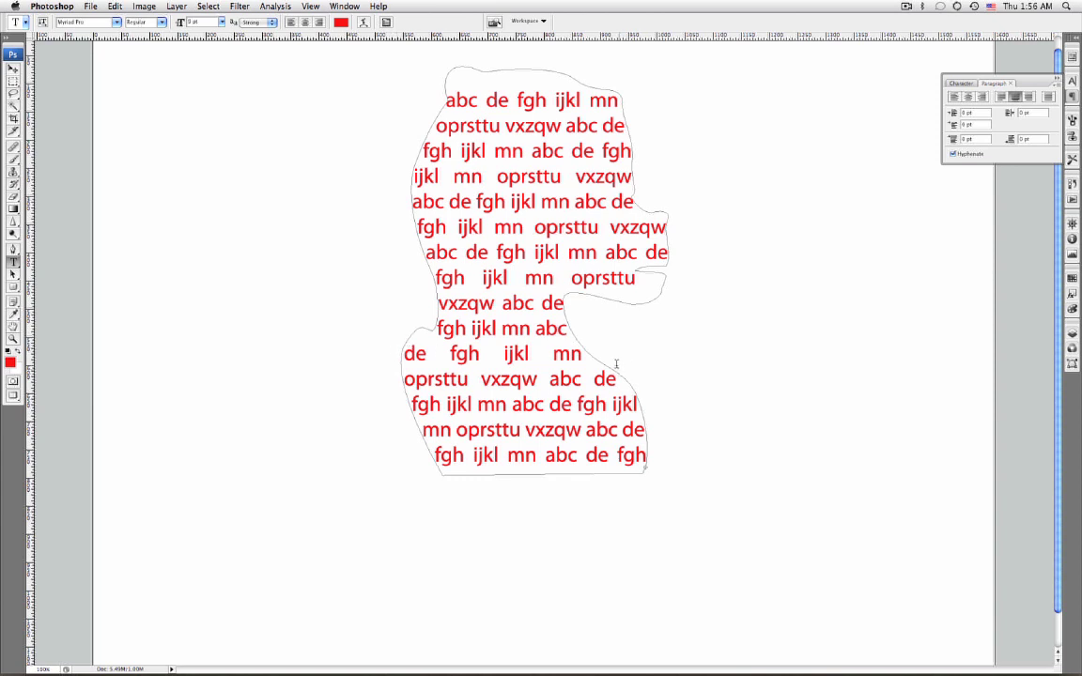
{"action": "key", "text": "a"}
{"action": "left_click", "coordinate": [588, 354]}
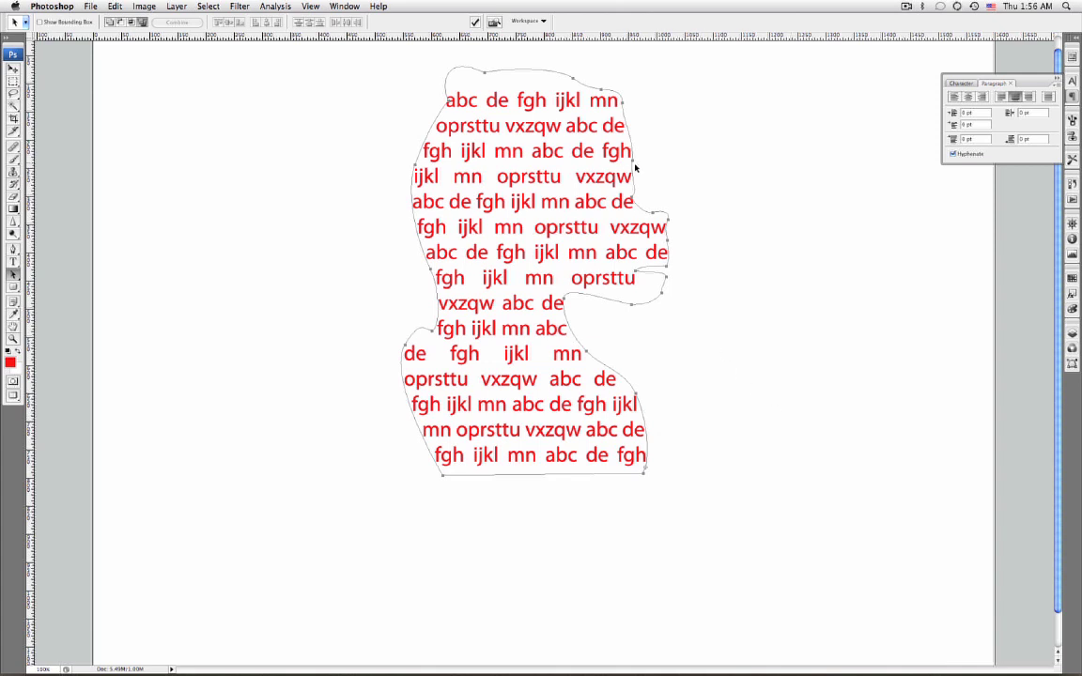
{"action": "key", "text": "p"}
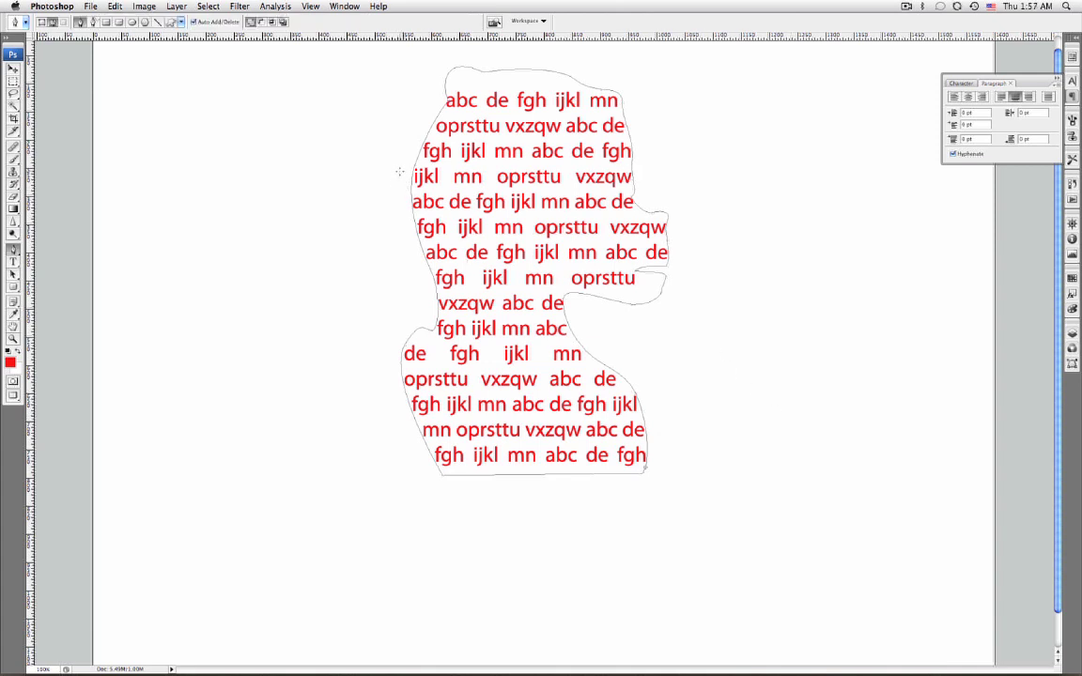
Start a new curved path left of the text, sweeping up to a hooked right end
{"action": "left_click", "coordinate": [338, 171]}
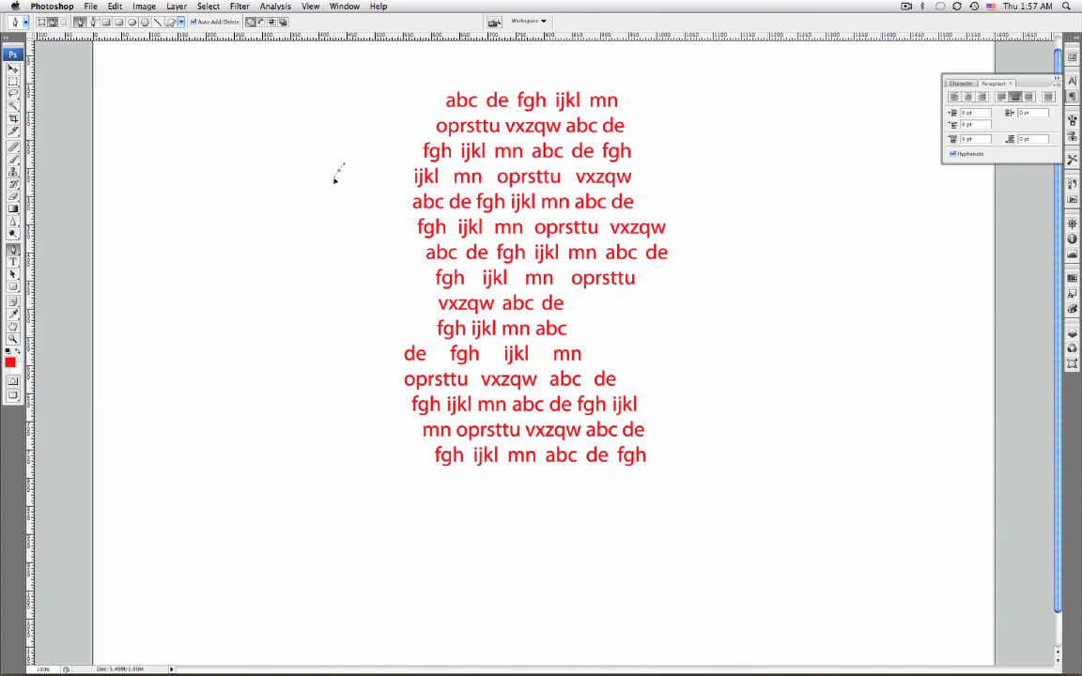
{"action": "left_click_drag", "start_coordinate": [351, 192], "coordinate": [407, 183]}
{"action": "left_click_drag", "start_coordinate": [653, 103], "coordinate": [753, 111]}
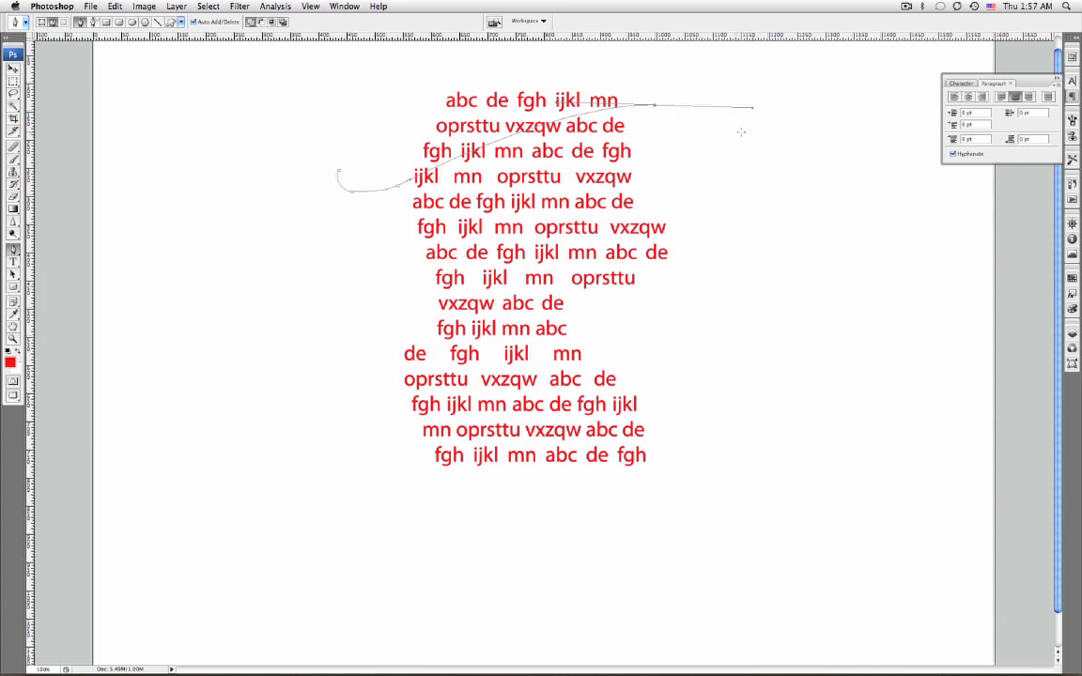
{"action": "left_click_drag", "start_coordinate": [753, 109], "coordinate": [678, 104]}
{"action": "left_click", "coordinate": [674, 90]}
{"action": "left_click", "coordinate": [650, 72]}
{"action": "mouse_move", "coordinate": [640, 80]}
{"action": "left_mouse_down"}
{"action": "mouse_move", "coordinate": [648, 73]}
{"action": "mouse_move", "coordinate": [644, 94]}
{"action": "left_mouse_up"}
Curve the hair path back over the text's top and close it at its start
{"action": "left_click_drag", "start_coordinate": [547, 59], "coordinate": [517, 67]}
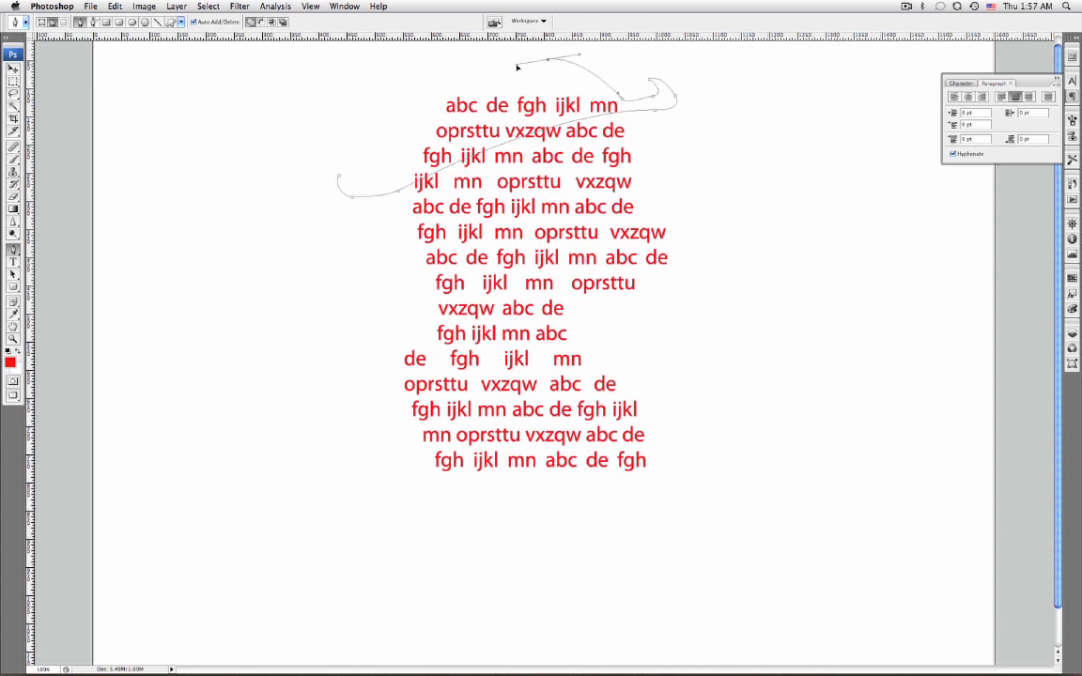
{"action": "mouse_move", "coordinate": [517, 66]}
{"action": "left_mouse_down"}
{"action": "mouse_move", "coordinate": [520, 80]}
{"action": "mouse_move", "coordinate": [475, 69]}
{"action": "mouse_move", "coordinate": [466, 77]}
{"action": "left_mouse_up"}
{"action": "mouse_move", "coordinate": [420, 122]}
{"action": "left_mouse_down"}
{"action": "mouse_move", "coordinate": [391, 161]}
{"action": "mouse_move", "coordinate": [406, 179]}
{"action": "left_mouse_up"}
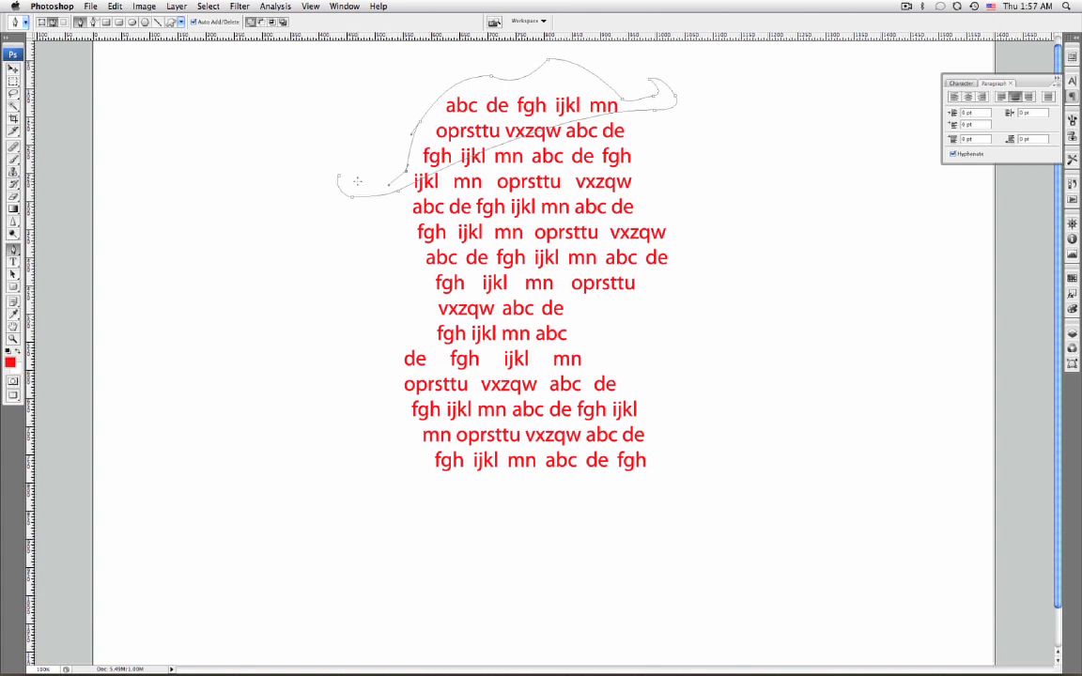
{"action": "left_click_drag", "start_coordinate": [357, 188], "coordinate": [345, 187]}
{"action": "left_click", "coordinate": [339, 181]}
{"action": "key", "text": "t"}
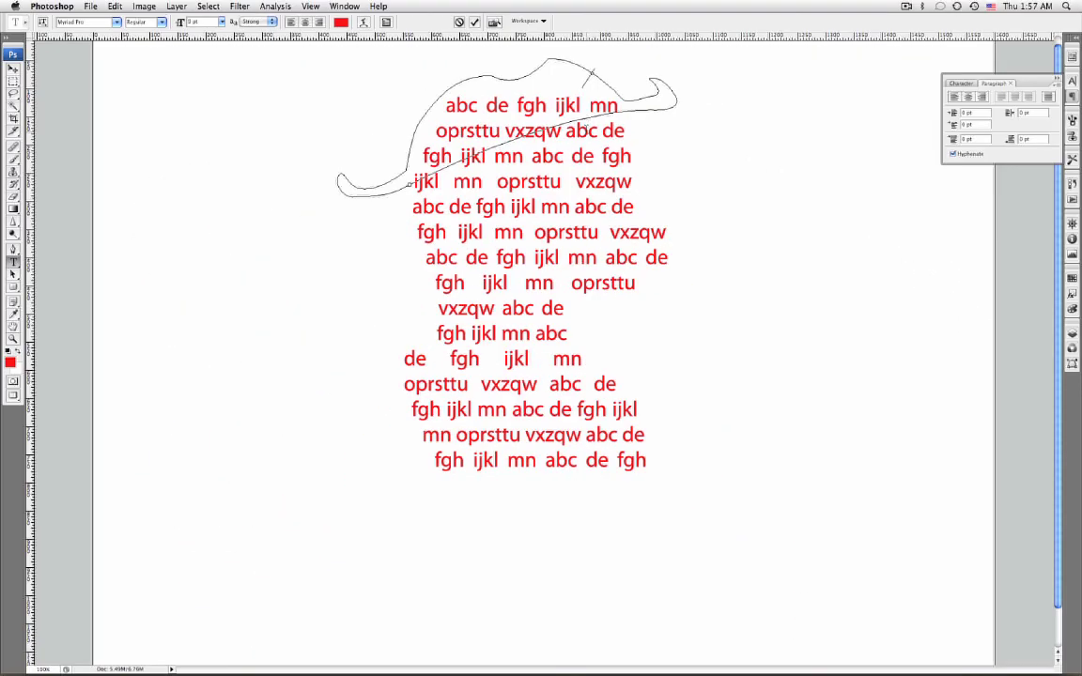
Paste the sample text along the new path and set its colour to black
{"action": "left_click", "coordinate": [591, 73]}
{"action": "key", "text": "ctrl+v"}
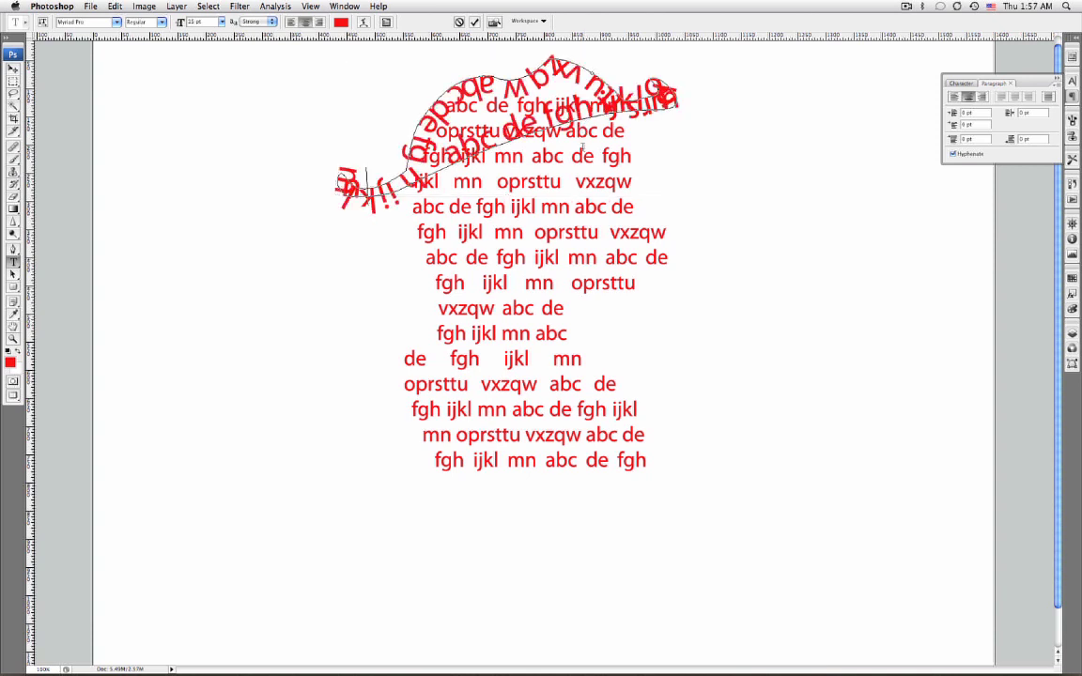
{"action": "left_click", "coordinate": [13, 68]}
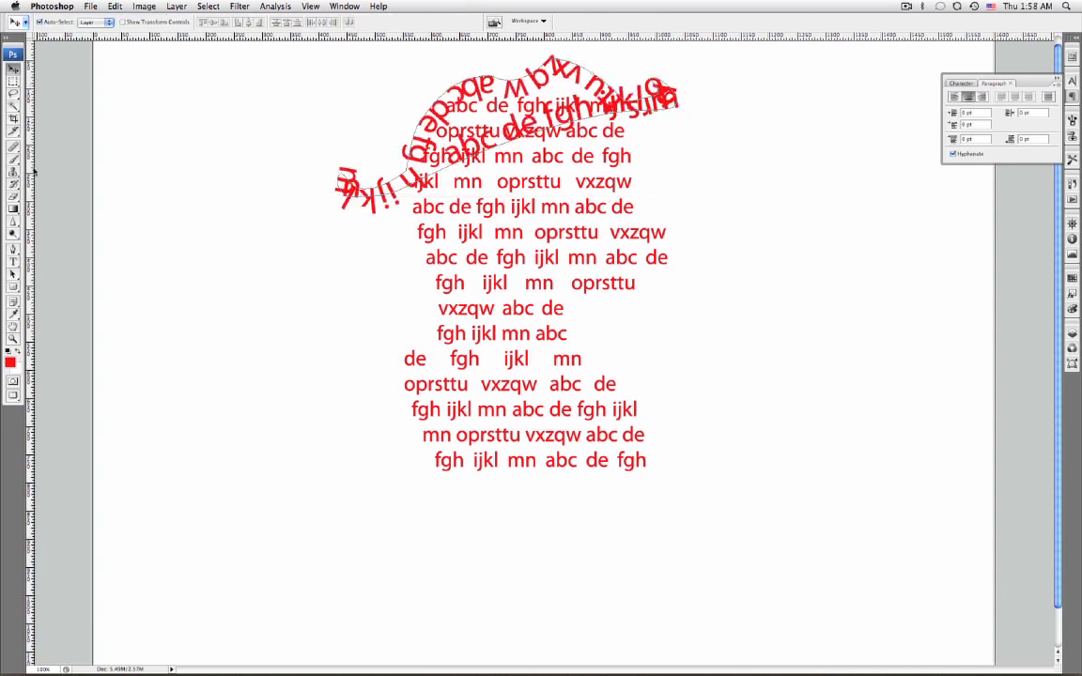
{"action": "key", "text": "t"}
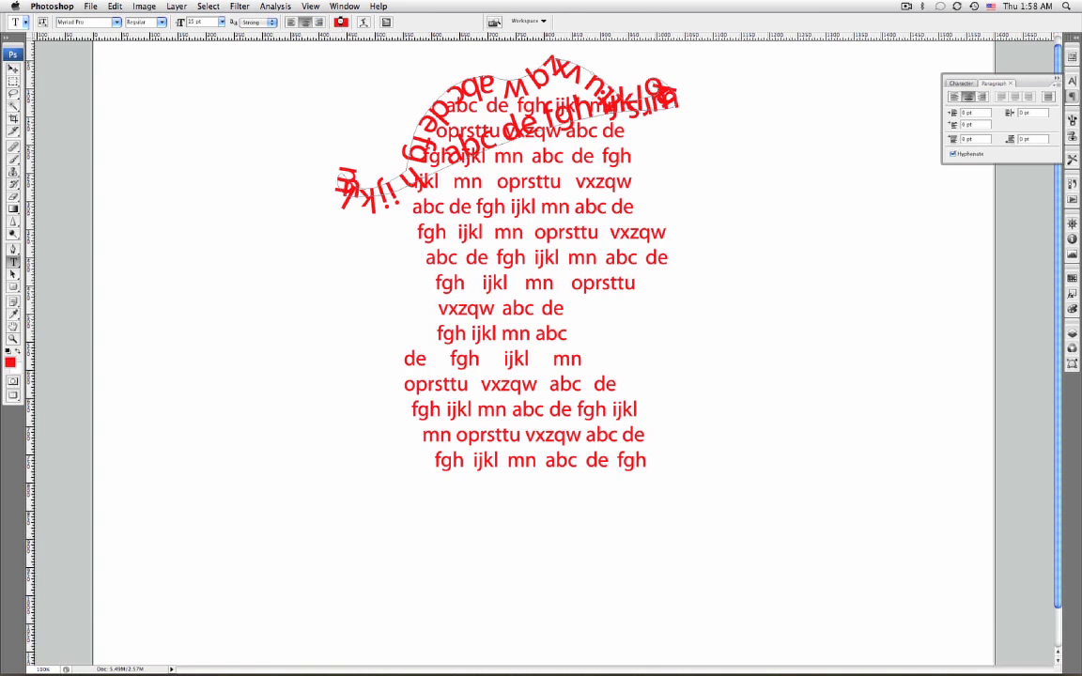
{"action": "left_click", "coordinate": [340, 21]}
{"action": "left_click", "coordinate": [696, 399]}
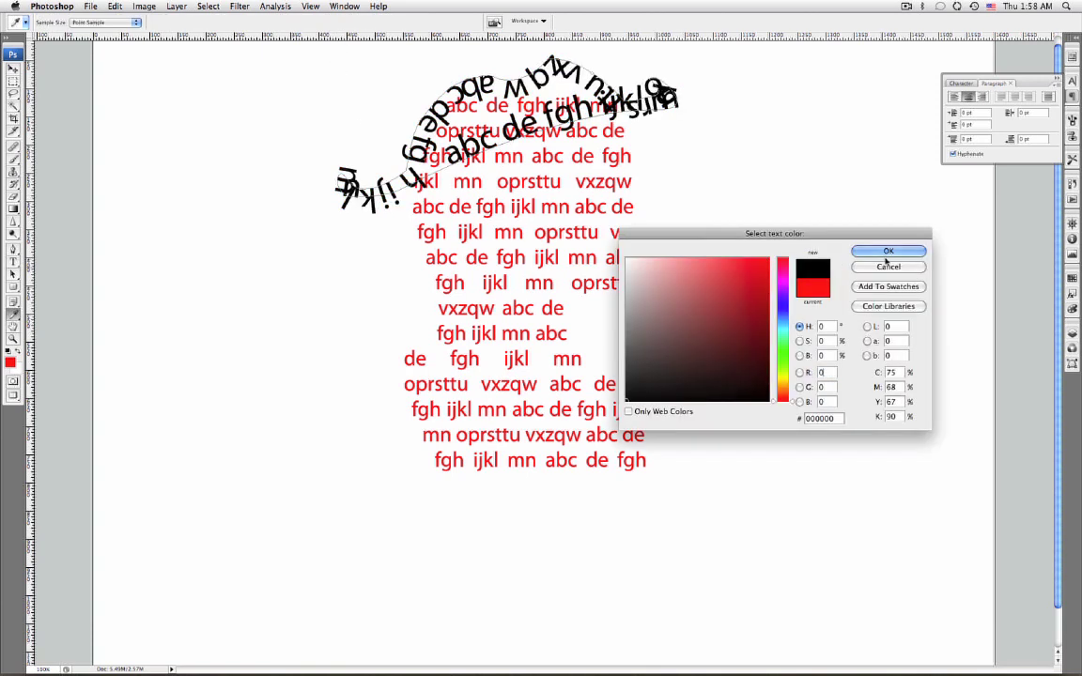
{"action": "left_click", "coordinate": [886, 253]}
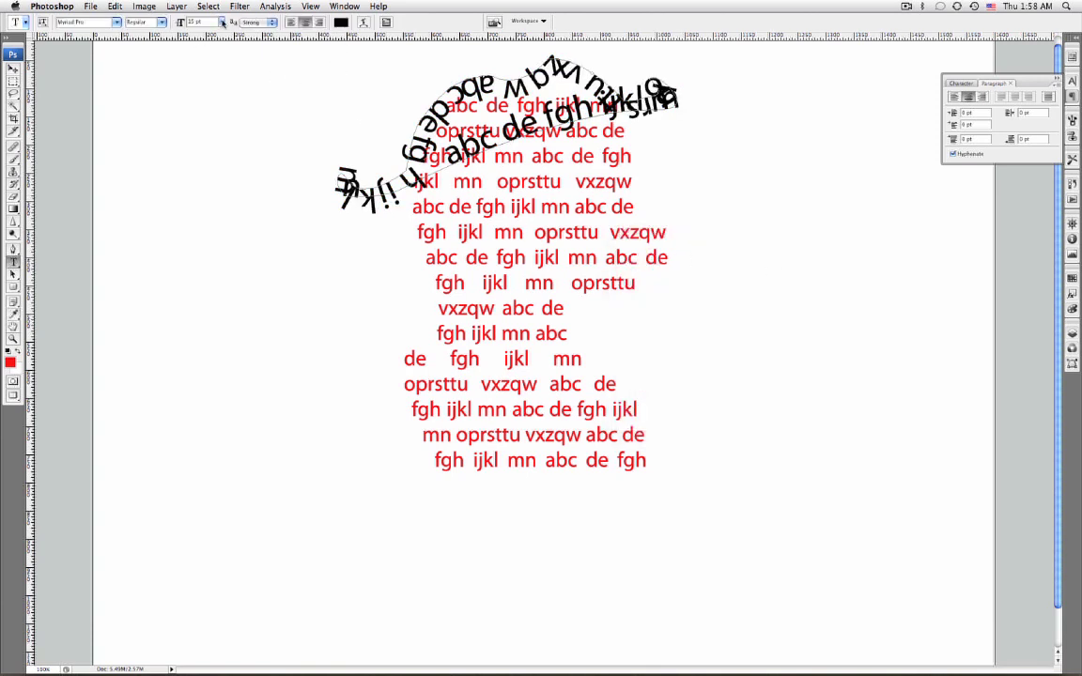
Try 8, 11 and 12 pt for the path text, settling on about 18 pt
{"action": "left_click", "coordinate": [222, 21]}
{"action": "left_click", "coordinate": [193, 69]}
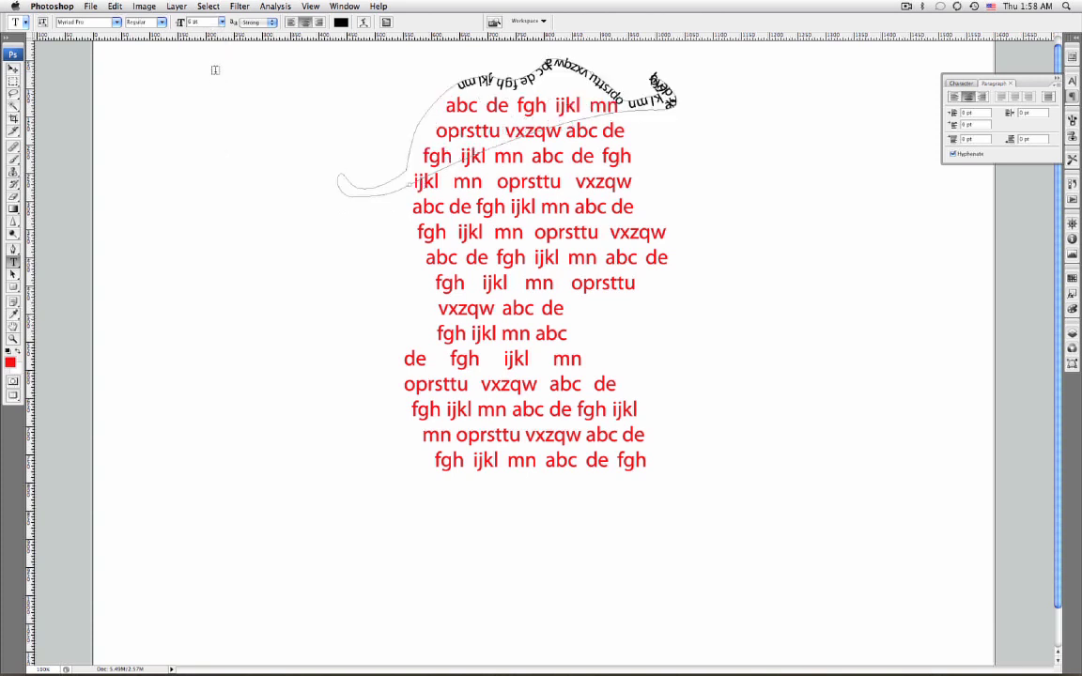
{"action": "left_click", "coordinate": [221, 21]}
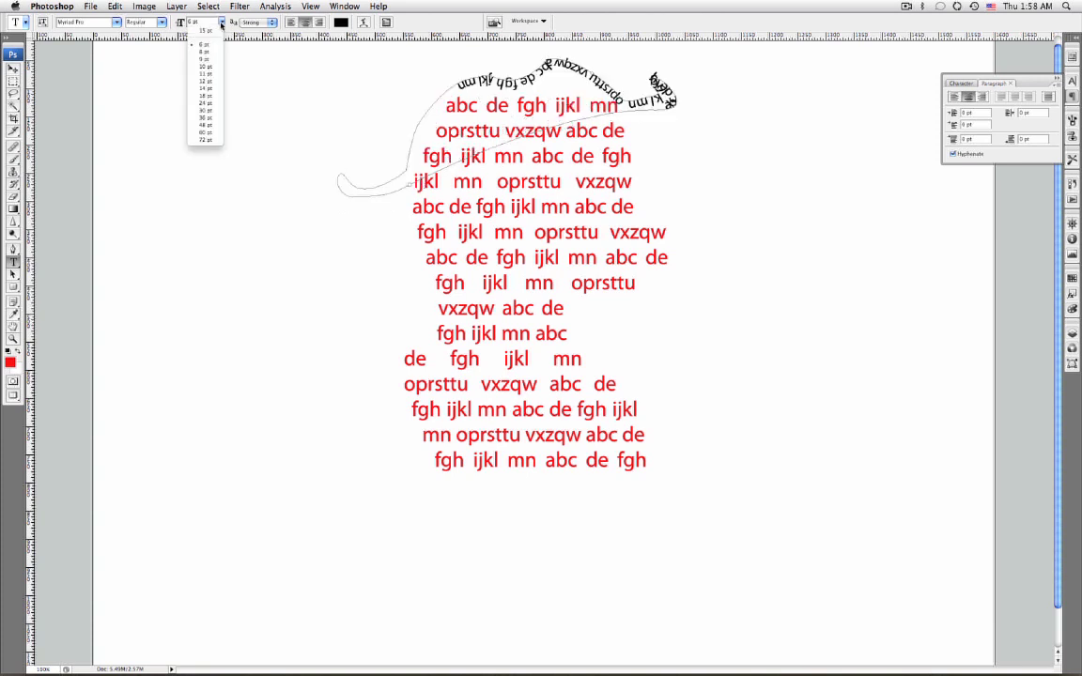
{"action": "left_click", "coordinate": [212, 74]}
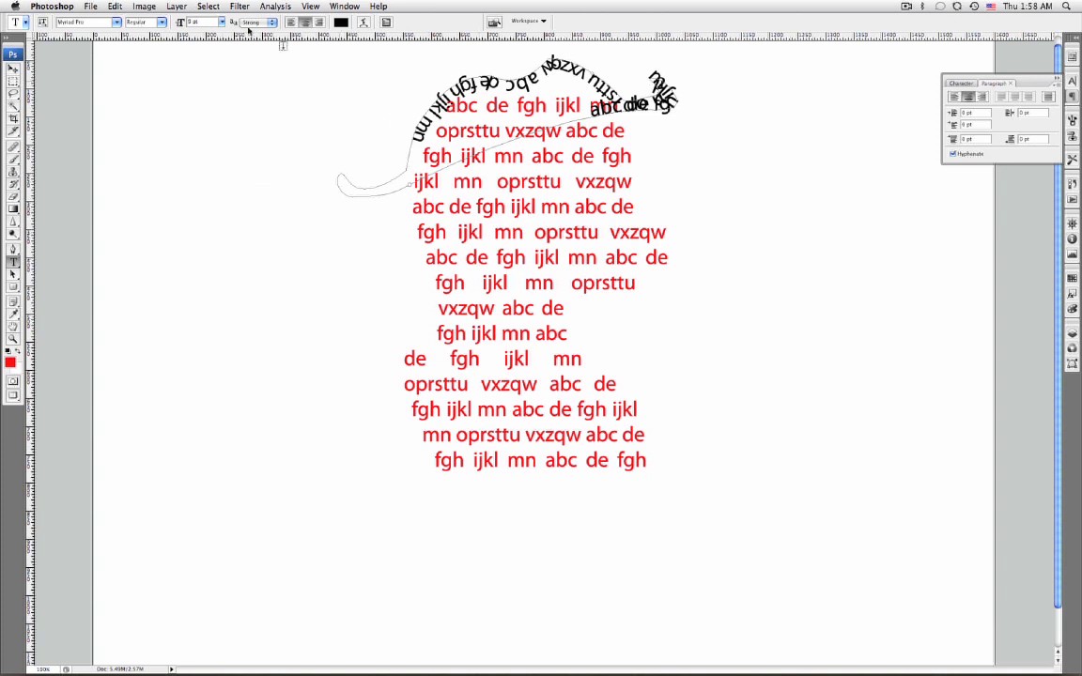
{"action": "left_click", "coordinate": [222, 22]}
{"action": "left_click", "coordinate": [215, 87]}
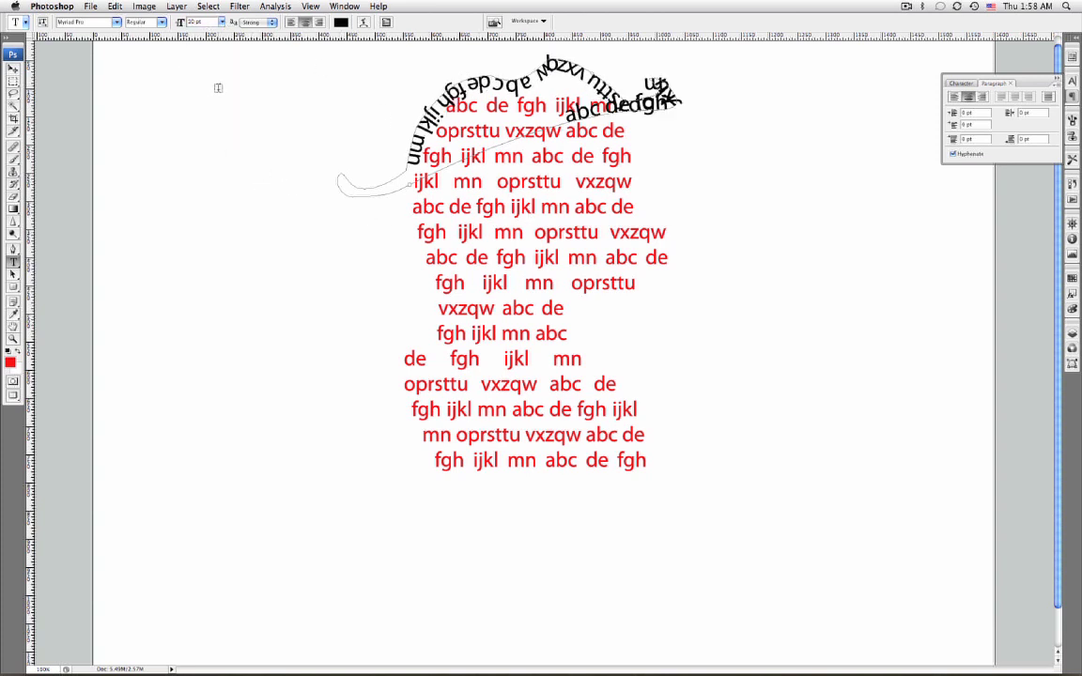
{"action": "left_click", "coordinate": [221, 21]}
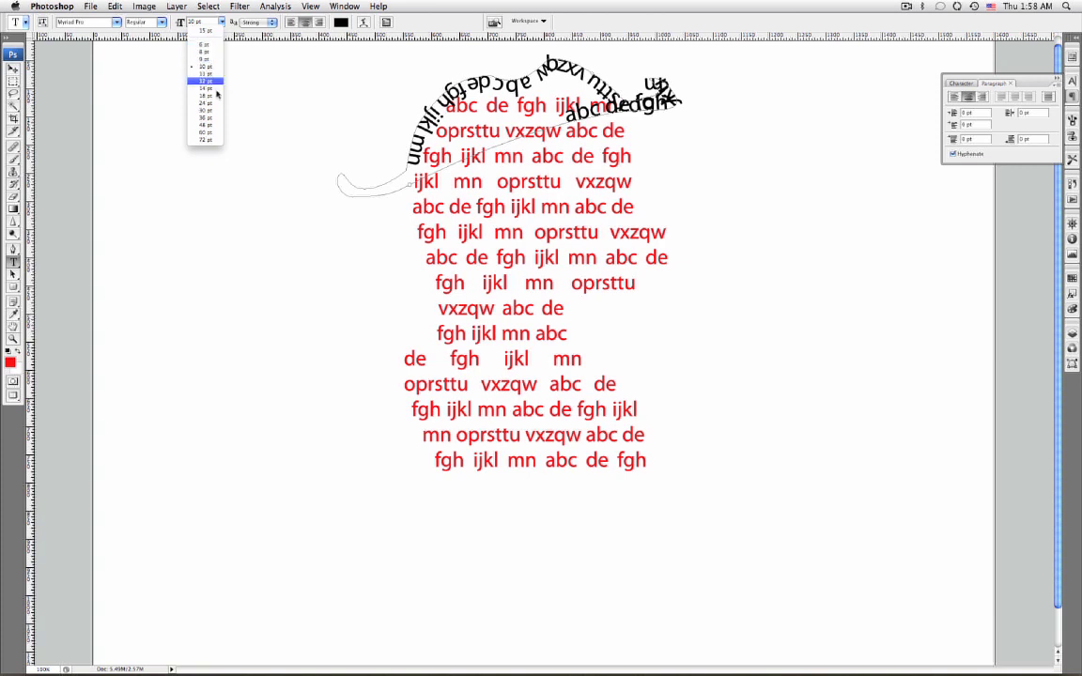
{"action": "left_click", "coordinate": [216, 83]}
{"action": "left_click", "coordinate": [221, 21]}
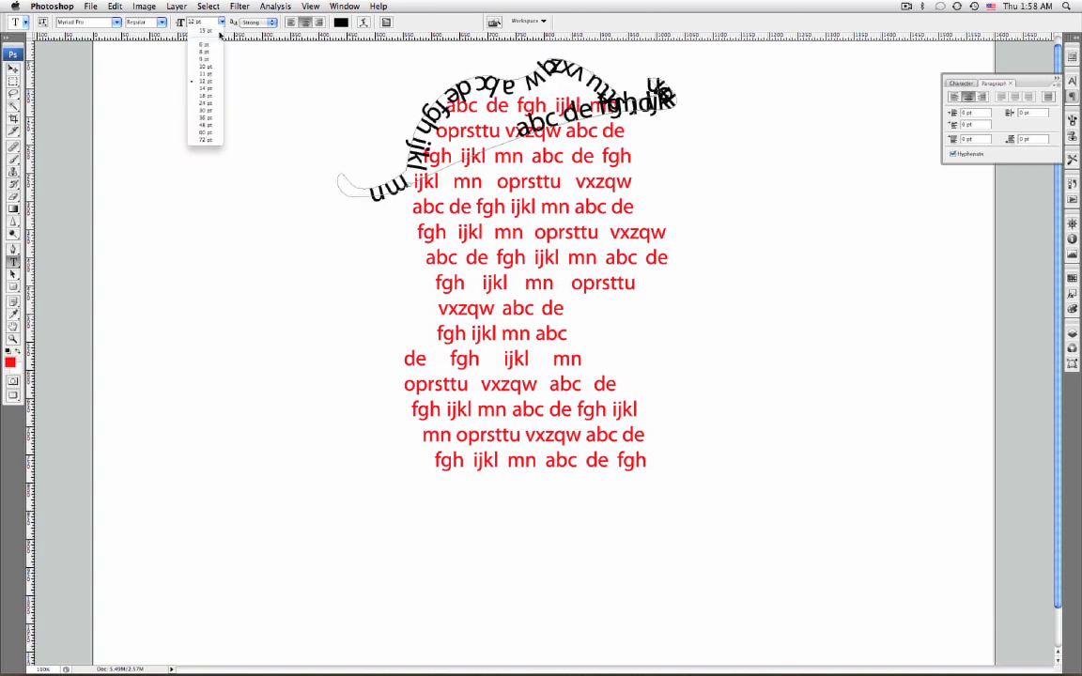
{"action": "left_click", "coordinate": [211, 96]}
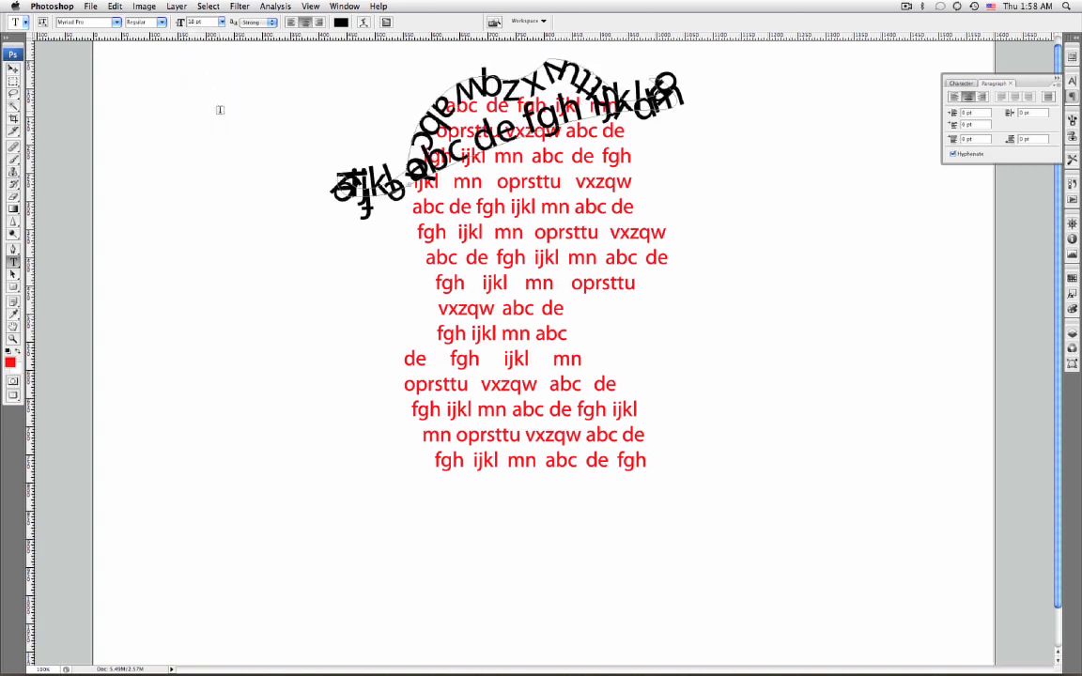